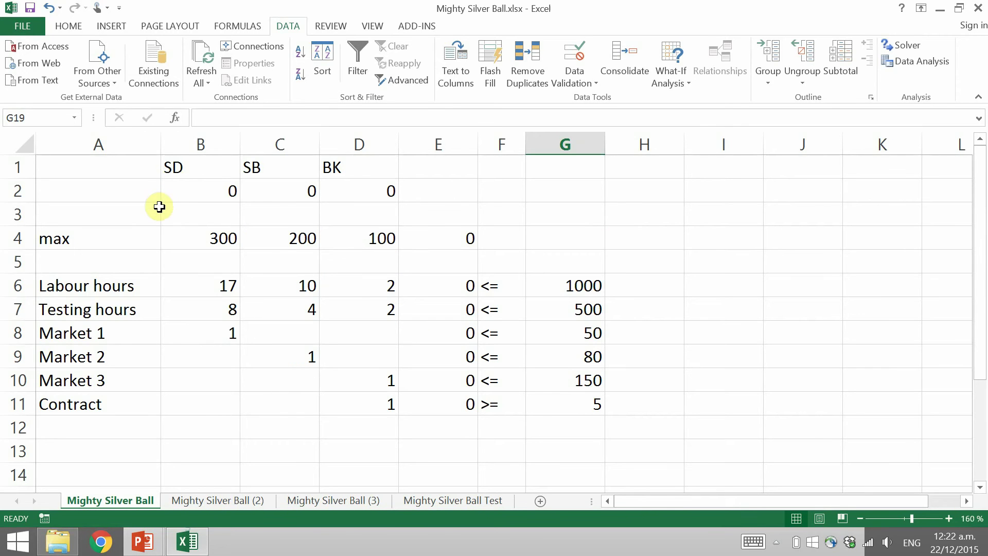
Highlight the decision cells B2:D2, profit coefficients B4:D4 and labour hours B6:D6
{"action": "left_click_drag", "start_coordinate": [217, 190], "coordinate": [370, 190]}
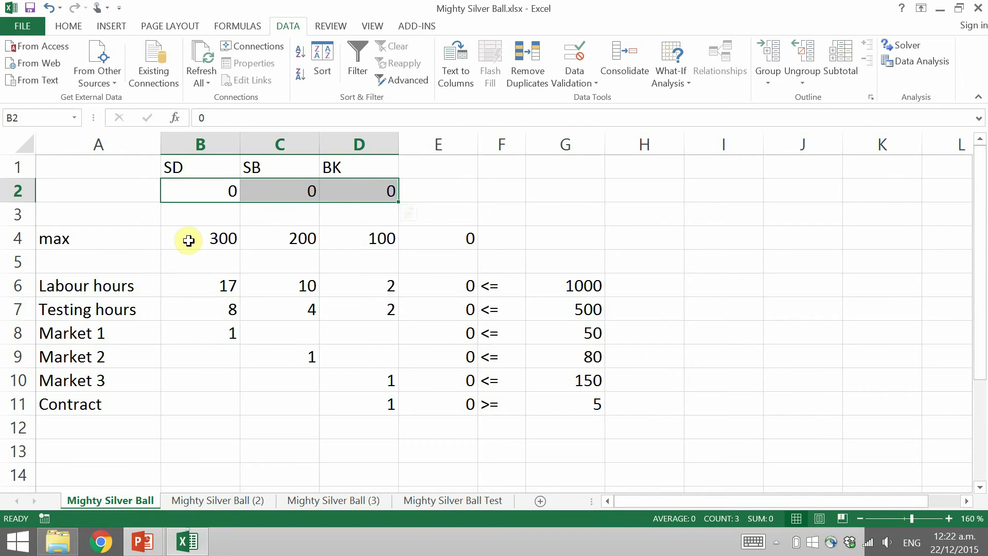
{"action": "left_click_drag", "start_coordinate": [187, 236], "coordinate": [360, 238]}
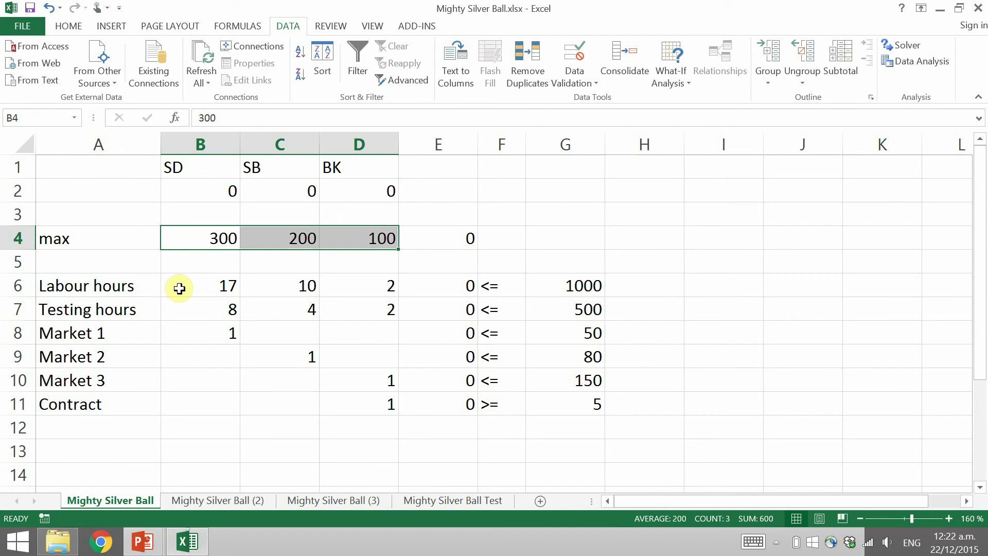
{"action": "left_click_drag", "start_coordinate": [177, 287], "coordinate": [370, 286]}
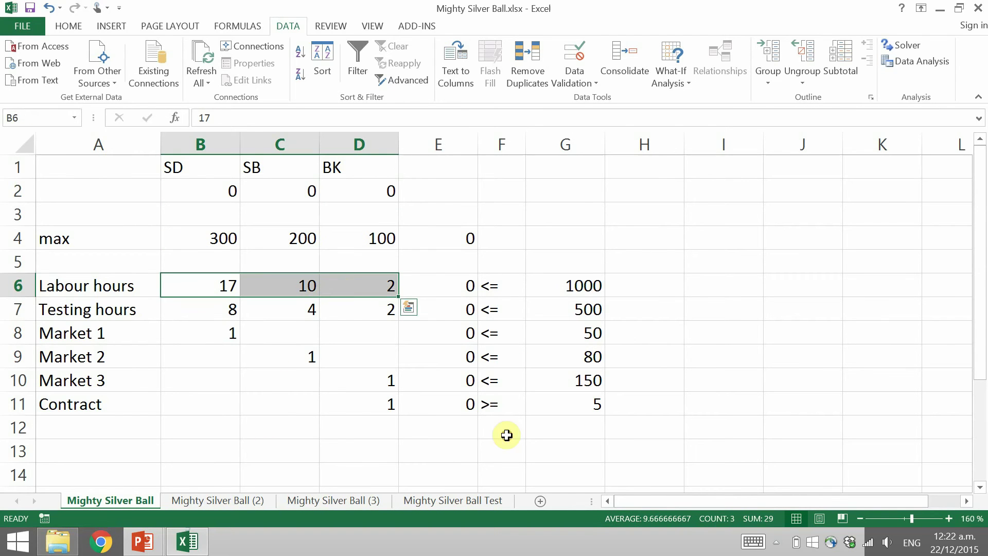
Inspect the SUMPRODUCT formulas in E4 and E6 without changing them
{"action": "left_click", "coordinate": [431, 241]}
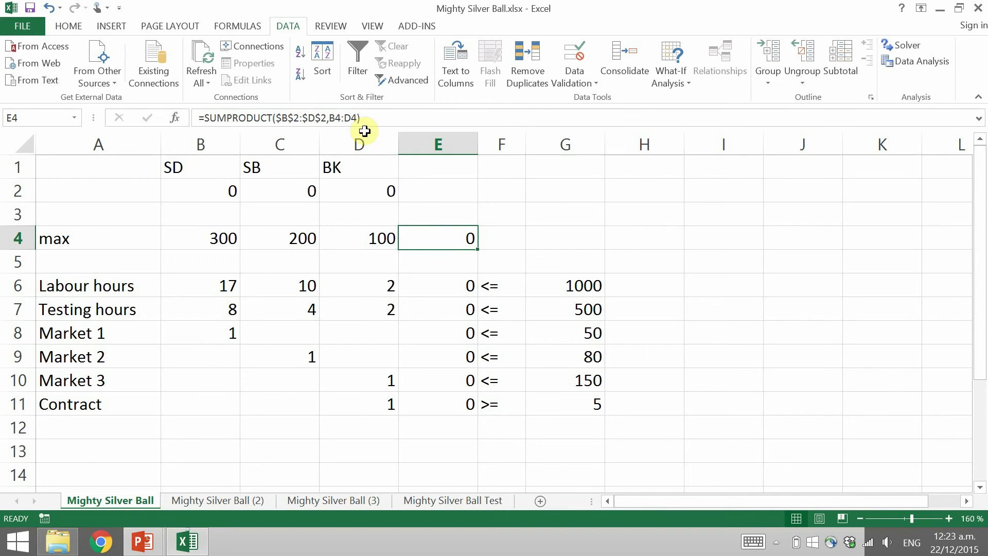
{"action": "left_click", "coordinate": [343, 118]}
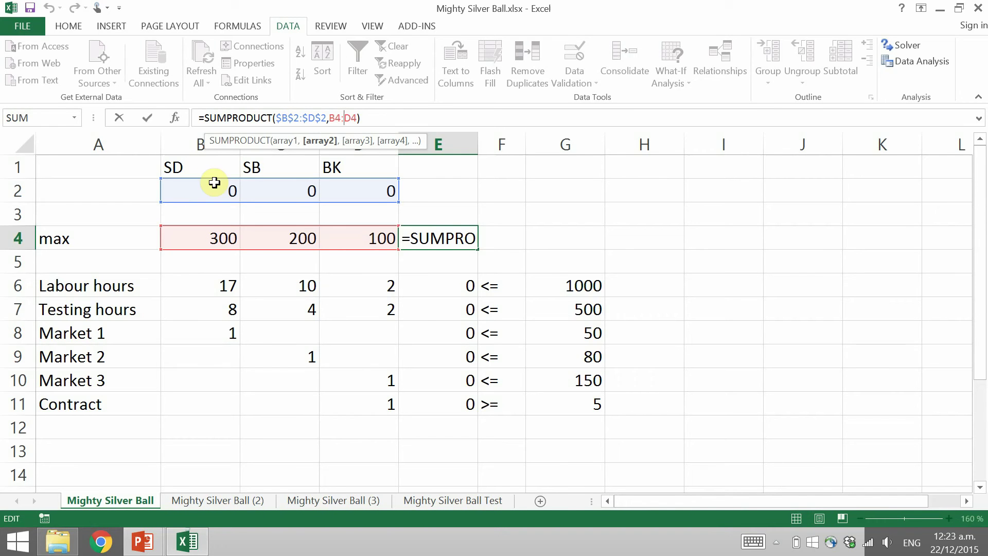
{"action": "key", "text": "ctrl+Return"}
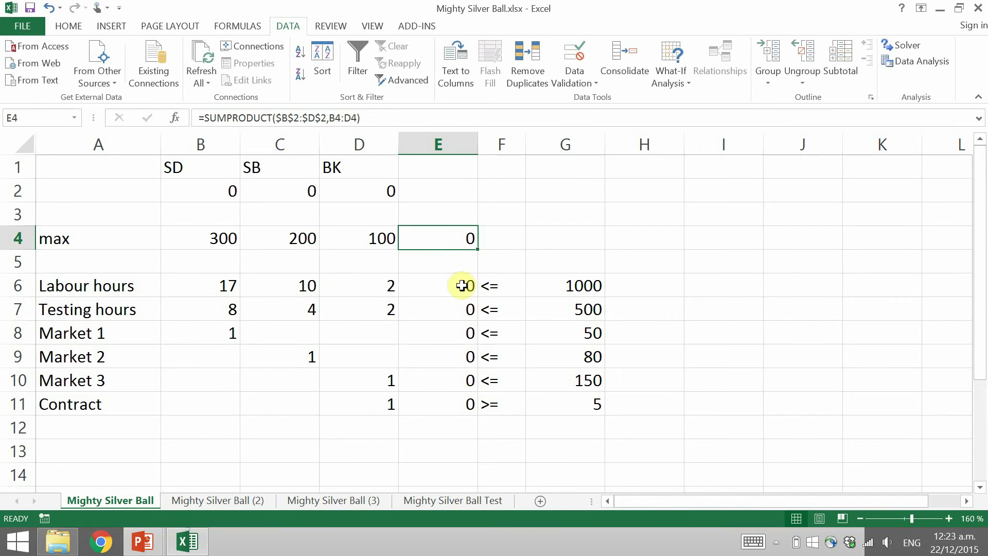
{"action": "left_click", "coordinate": [466, 286]}
{"action": "key", "text": "F2"}
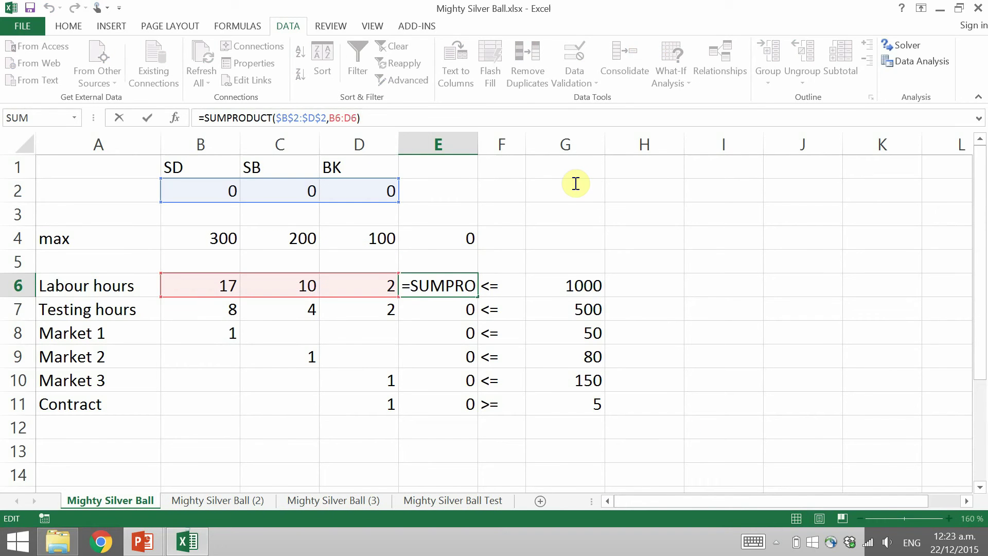
{"action": "key", "text": "ctrl+Return"}
Review the column G constraint limits and check Excel's built-in Solver, leaving it unchanged
{"action": "left_click_drag", "start_coordinate": [565, 286], "coordinate": [547, 414]}
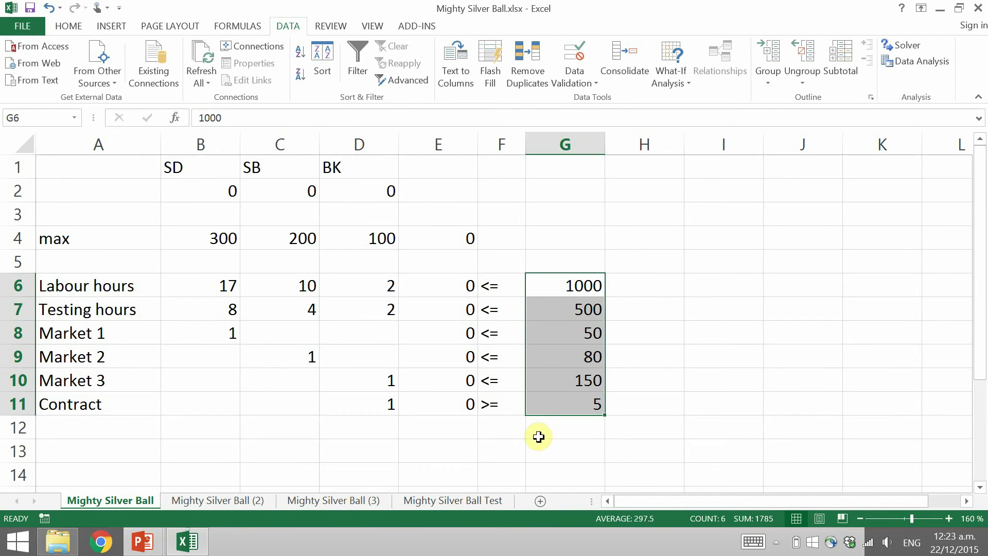
{"action": "left_click", "coordinate": [538, 449]}
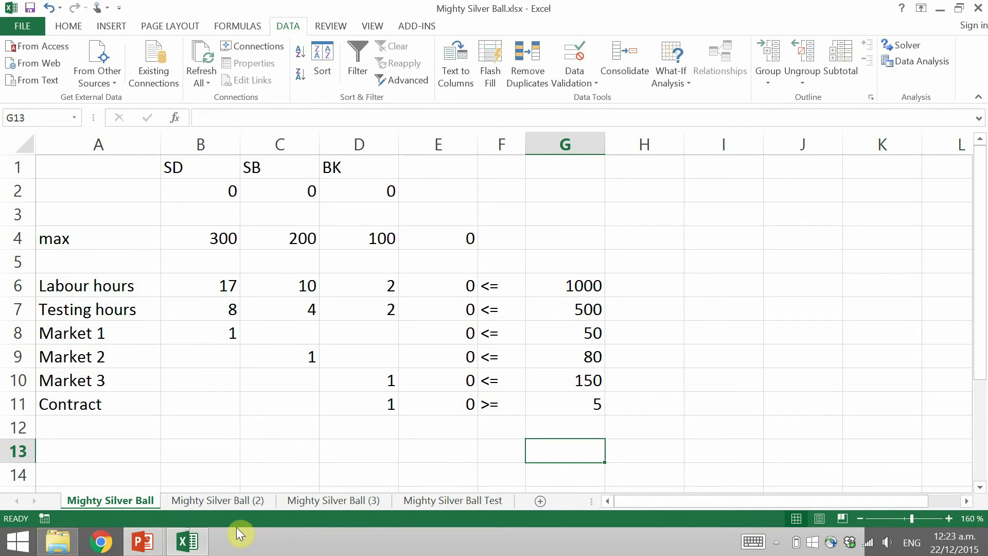
{"action": "left_click", "coordinate": [901, 45]}
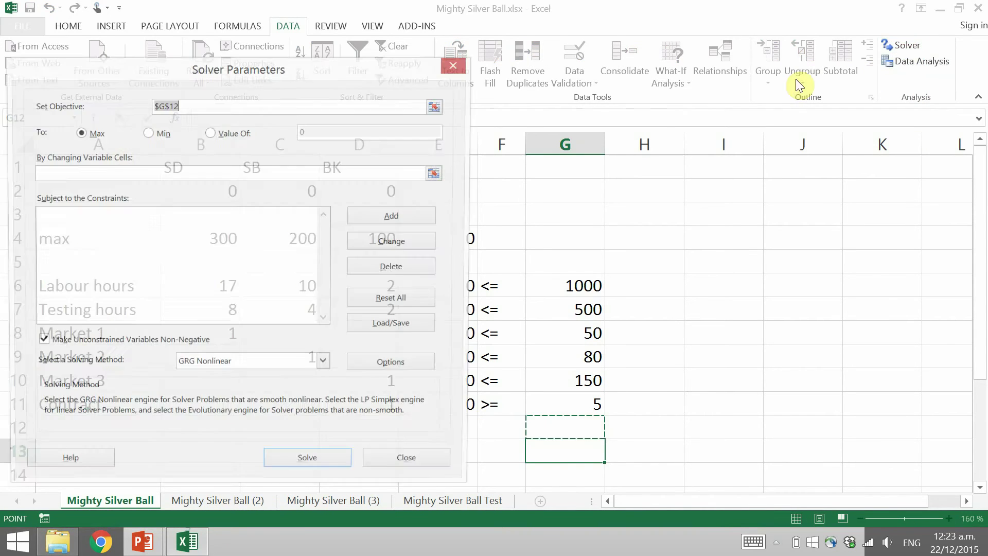
{"action": "left_click", "coordinate": [444, 68]}
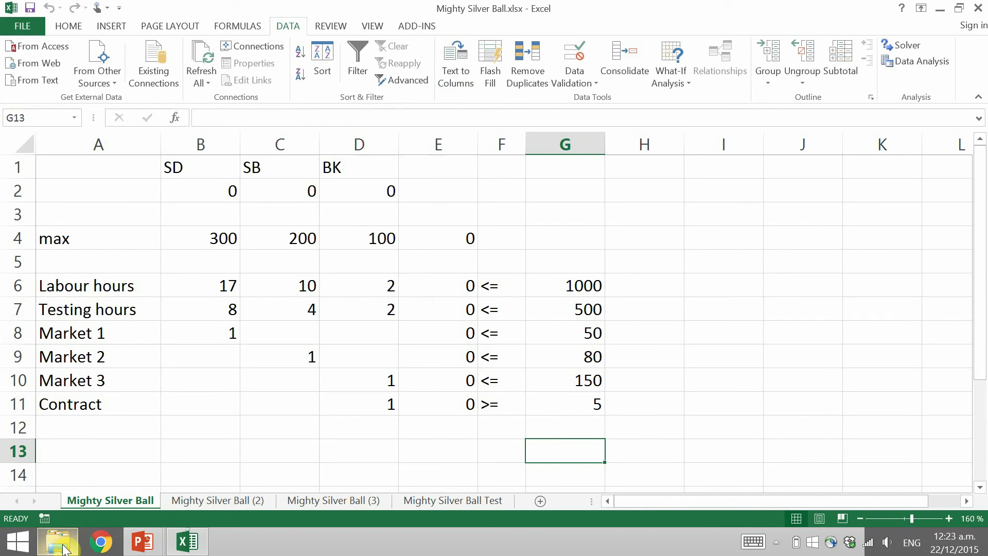
Open OpenSolver.xlam from the E:\OpenSolver folder in File Explorer
{"action": "left_click", "coordinate": [63, 549]}
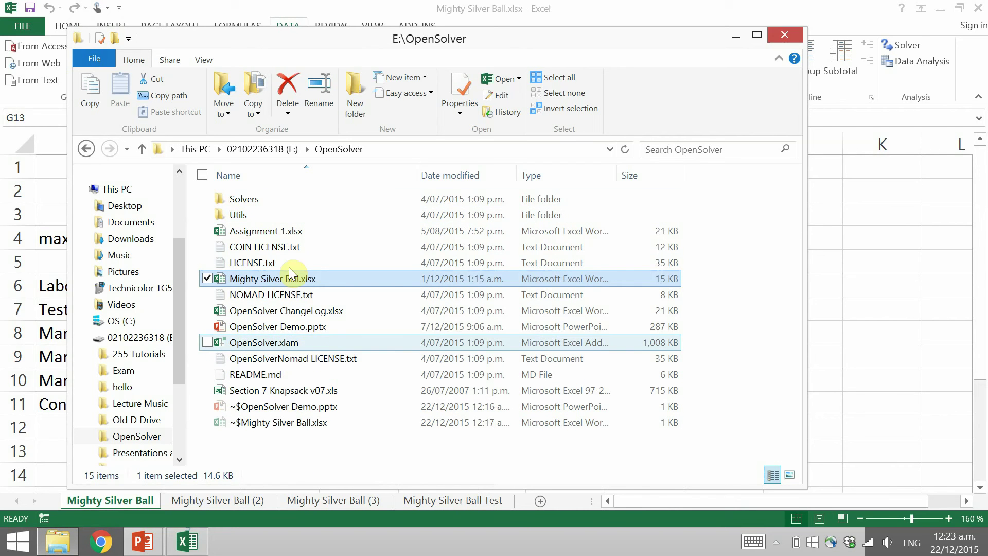
{"action": "double_click", "coordinate": [273, 344]}
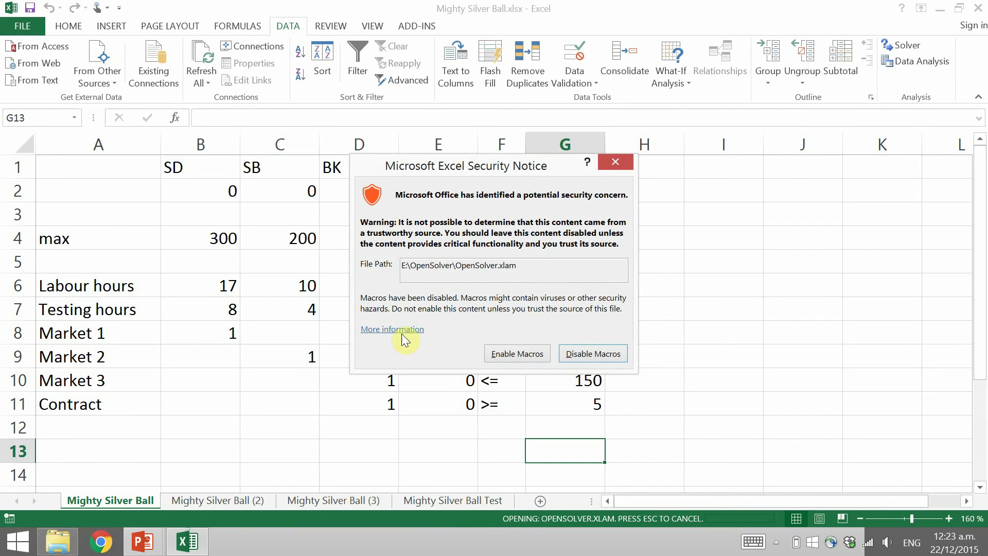
Enable macros in the security notice so the OpenSolver add-in loads
{"action": "left_click", "coordinate": [514, 354]}
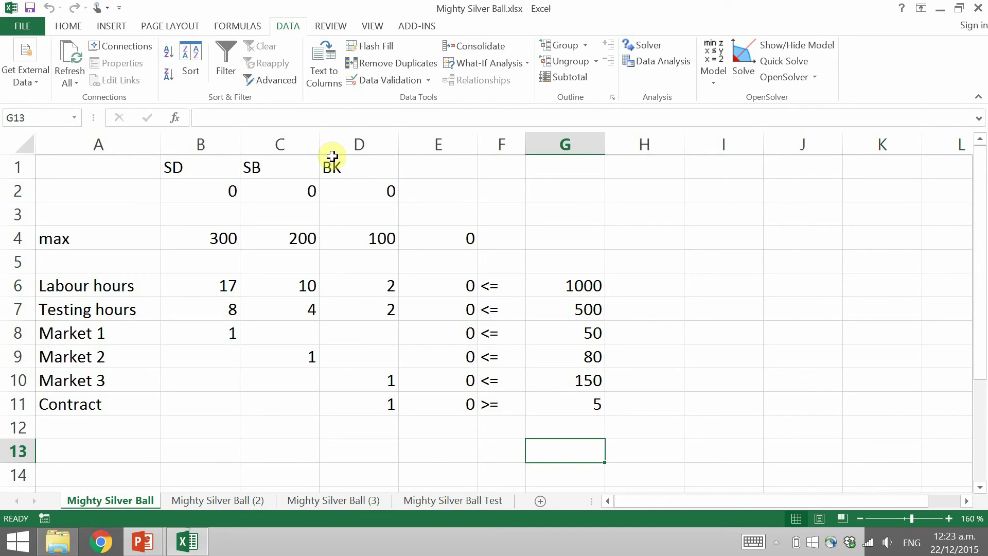
Use AutoModel to make E4 the objective to maximise, with variable cells B2:D2
{"action": "left_click", "coordinate": [712, 53]}
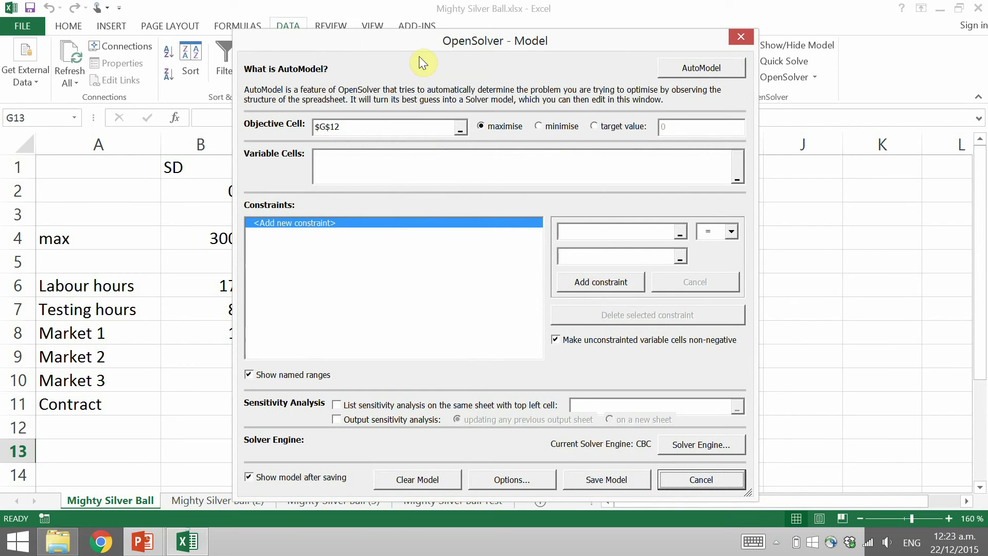
{"action": "left_click_drag", "start_coordinate": [394, 46], "coordinate": [598, 61]}
{"action": "left_click", "coordinate": [918, 83]}
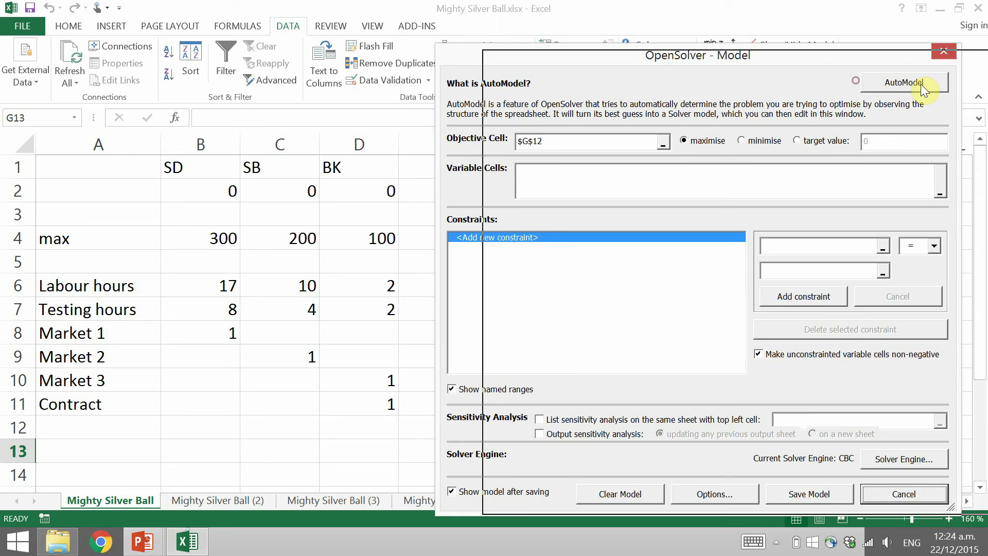
{"action": "left_click", "coordinate": [441, 234]}
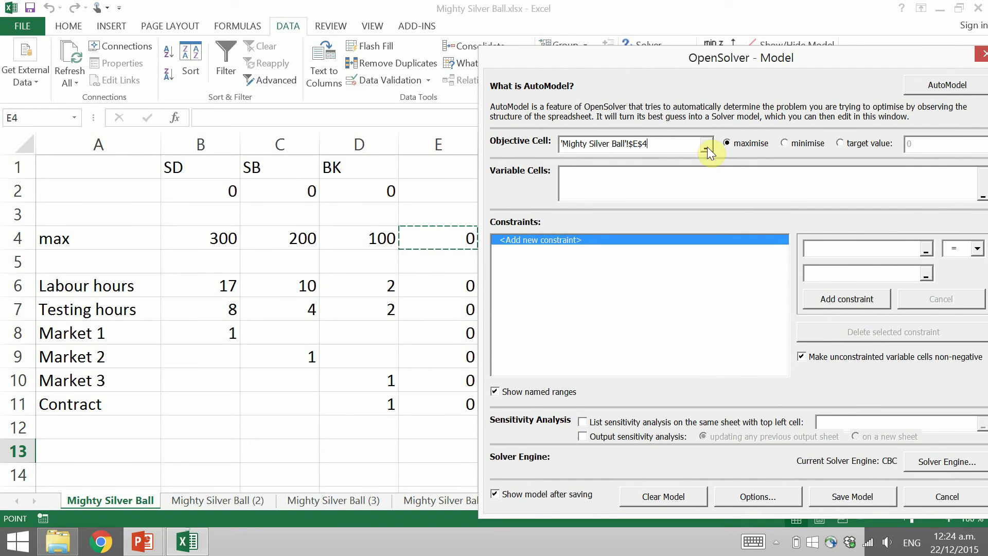
{"action": "left_click", "coordinate": [567, 180]}
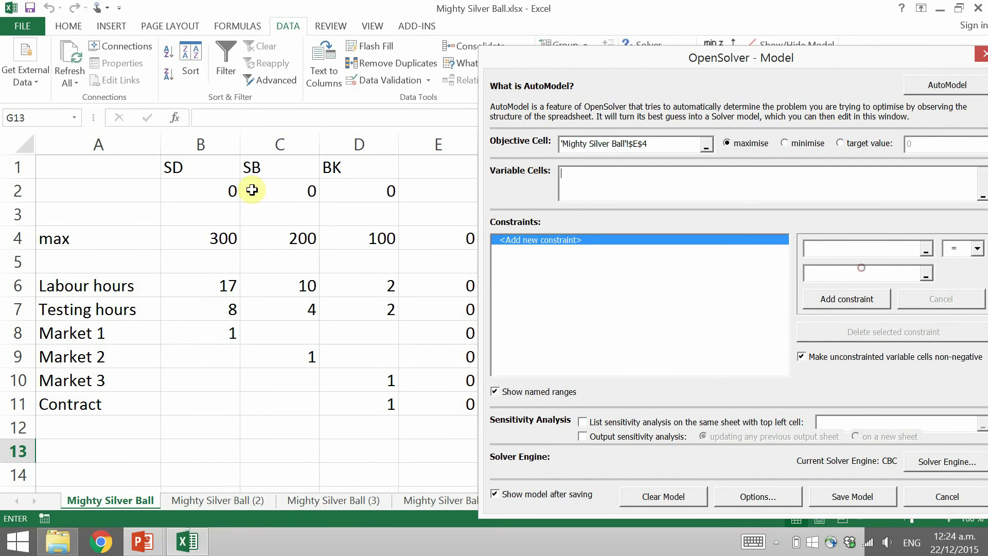
{"action": "left_click_drag", "start_coordinate": [226, 191], "coordinate": [386, 188]}
{"action": "key", "text": "Return"}
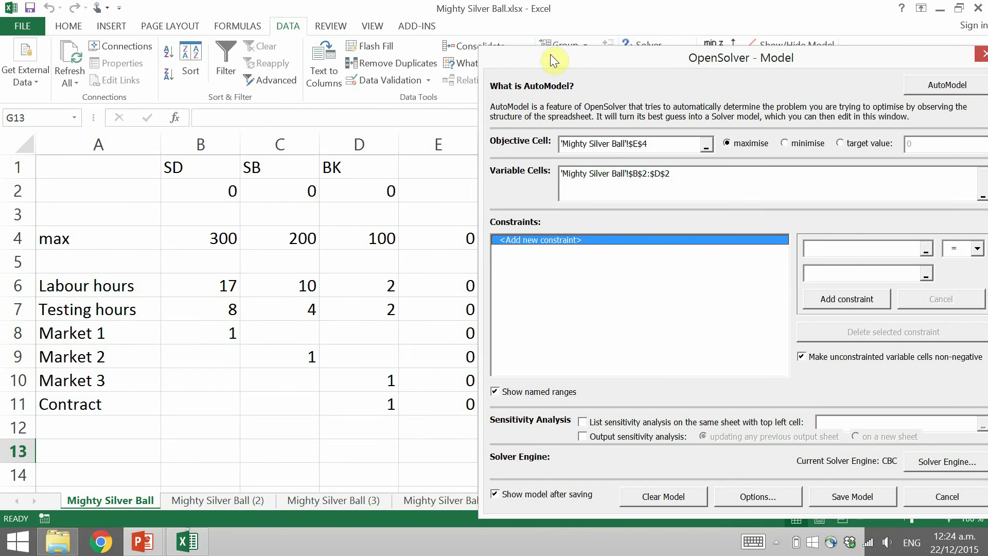
{"action": "left_click_drag", "start_coordinate": [551, 54], "coordinate": [608, 44]}
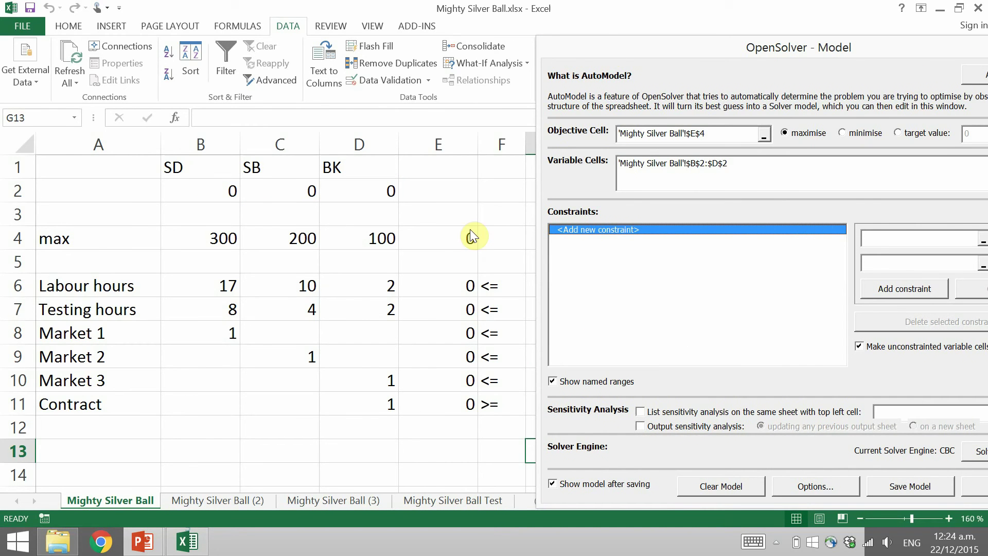
Add the labour hours constraint E6 <= G6
{"action": "left_click_drag", "start_coordinate": [703, 41], "coordinate": [215, 50]}
{"action": "left_click", "coordinate": [307, 230]}
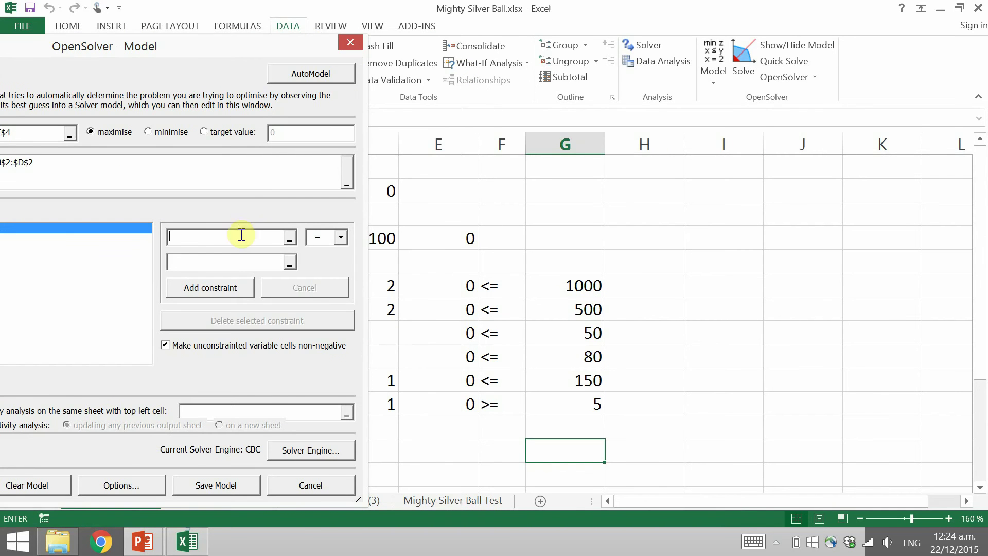
{"action": "left_click", "coordinate": [424, 284]}
{"action": "left_click", "coordinate": [341, 237]}
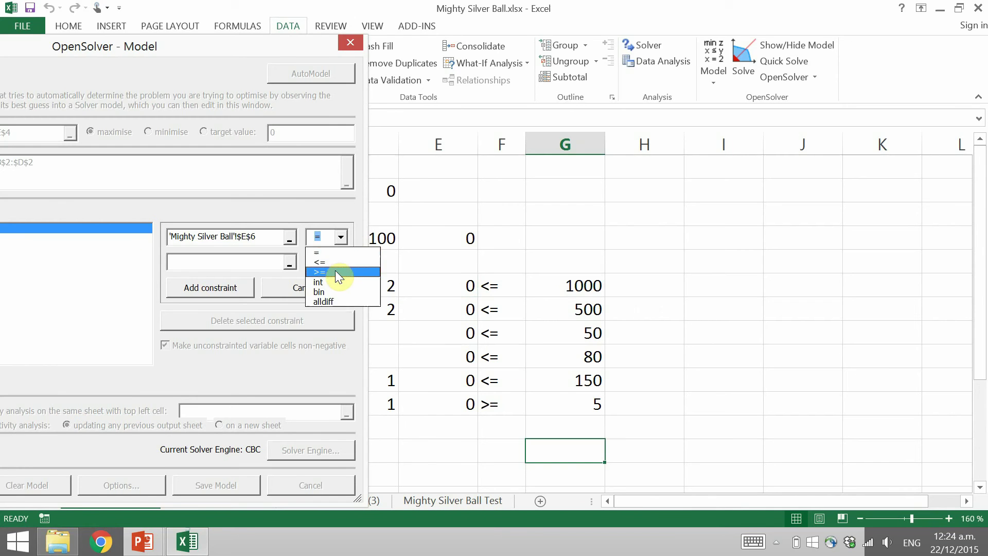
{"action": "left_click", "coordinate": [356, 263]}
{"action": "left_click", "coordinate": [545, 285]}
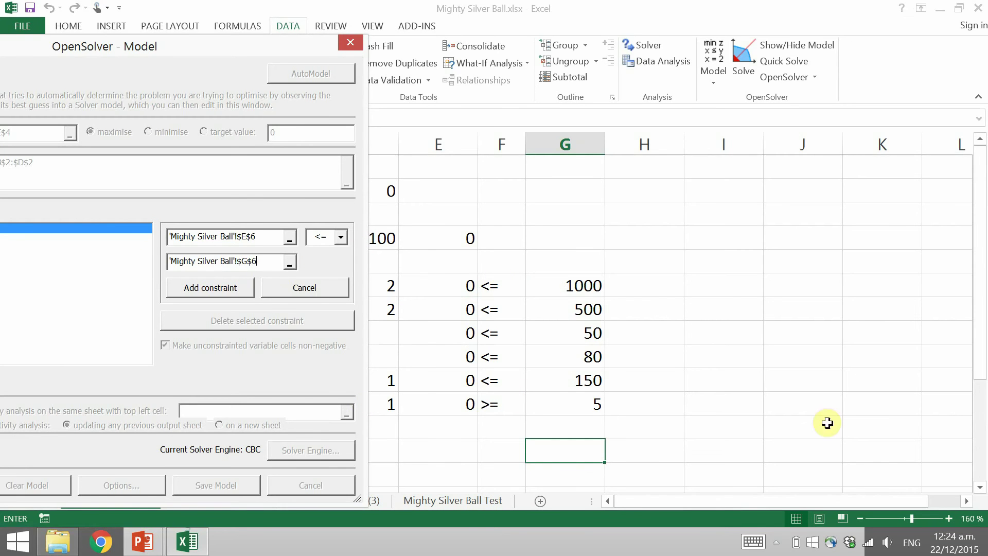
{"action": "left_click", "coordinate": [242, 286]}
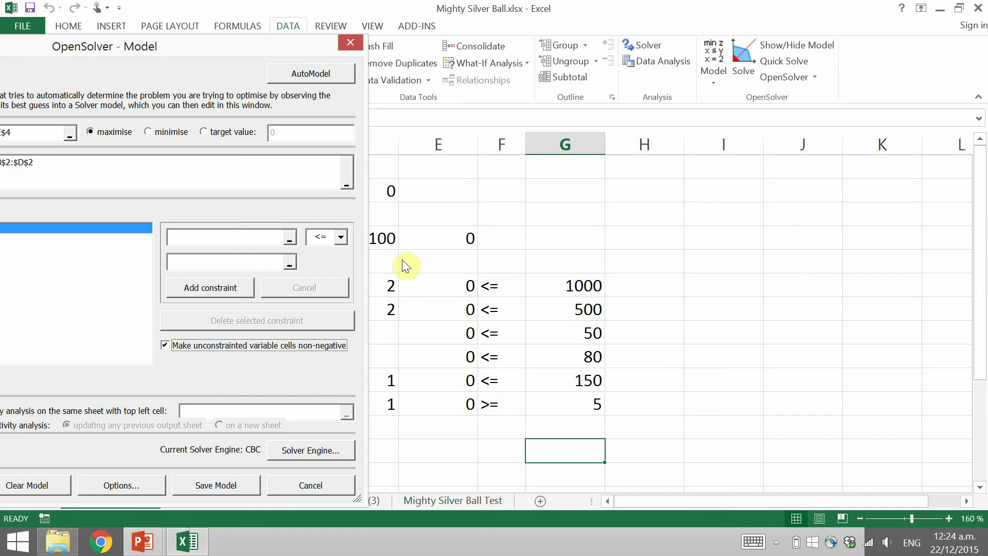
Add the testing and market constraints E7:E10 <= G7:G10
{"action": "left_click", "coordinate": [256, 240]}
{"action": "left_click_drag", "start_coordinate": [453, 308], "coordinate": [428, 382]}
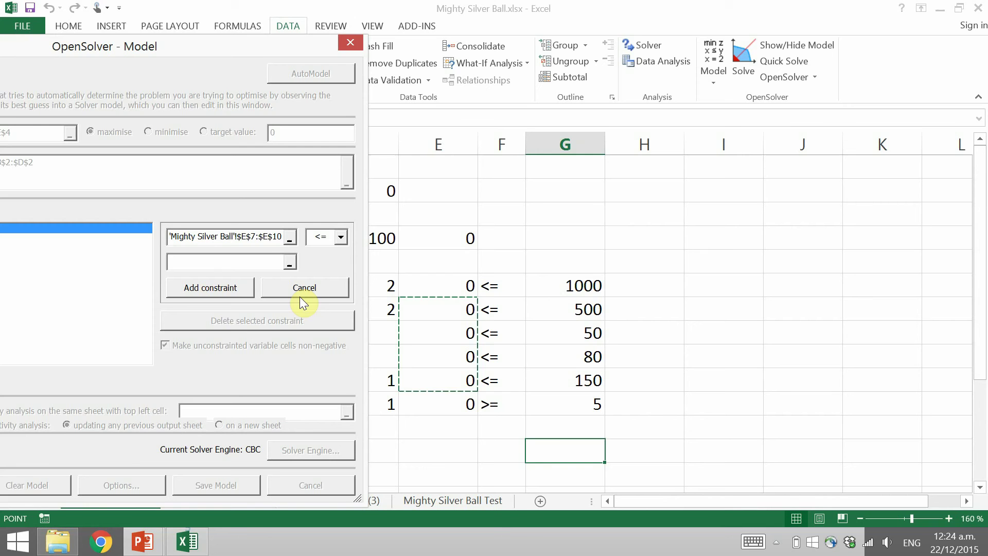
{"action": "left_click", "coordinate": [263, 262]}
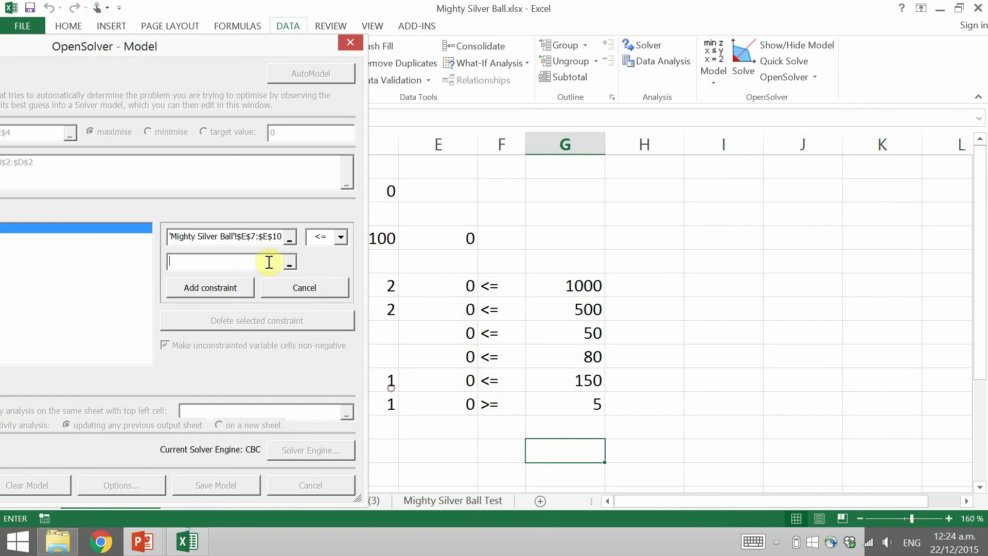
{"action": "left_click", "coordinate": [562, 309]}
{"action": "left_click_drag", "start_coordinate": [565, 309], "coordinate": [567, 380]}
{"action": "left_click", "coordinate": [239, 291]}
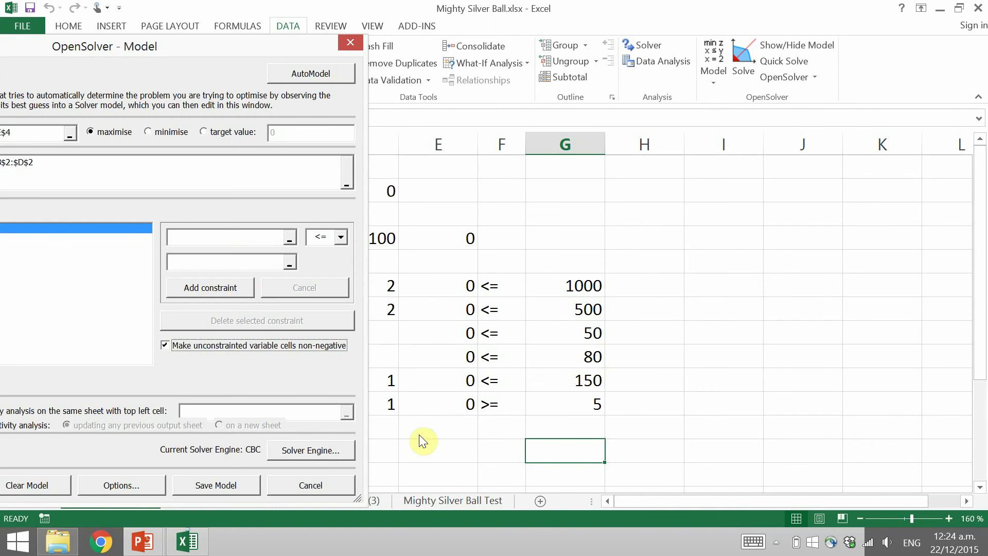
Add the contract constraint E11 >= G11
{"action": "left_click", "coordinate": [272, 239]}
{"action": "left_click", "coordinate": [414, 397]}
{"action": "left_click", "coordinate": [340, 237]}
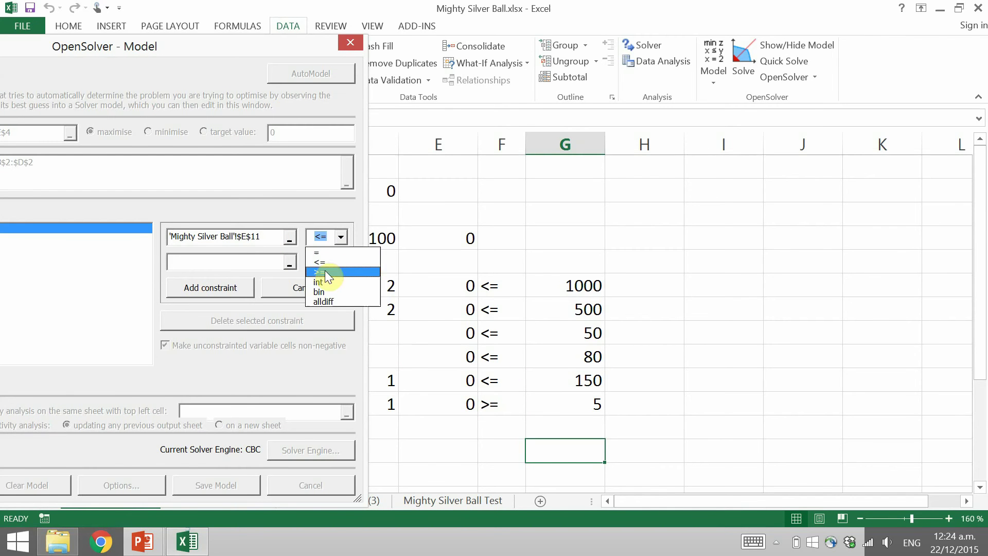
{"action": "left_click", "coordinate": [319, 259]}
{"action": "left_click", "coordinate": [227, 262]}
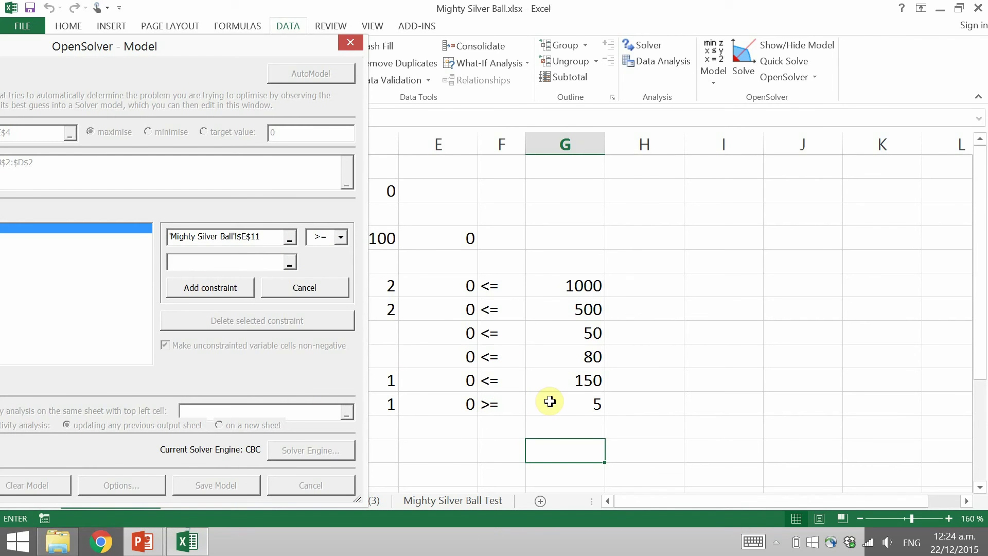
{"action": "left_click", "coordinate": [551, 403]}
{"action": "left_click_drag", "start_coordinate": [242, 56], "coordinate": [666, 47]}
{"action": "key", "text": "Return"}
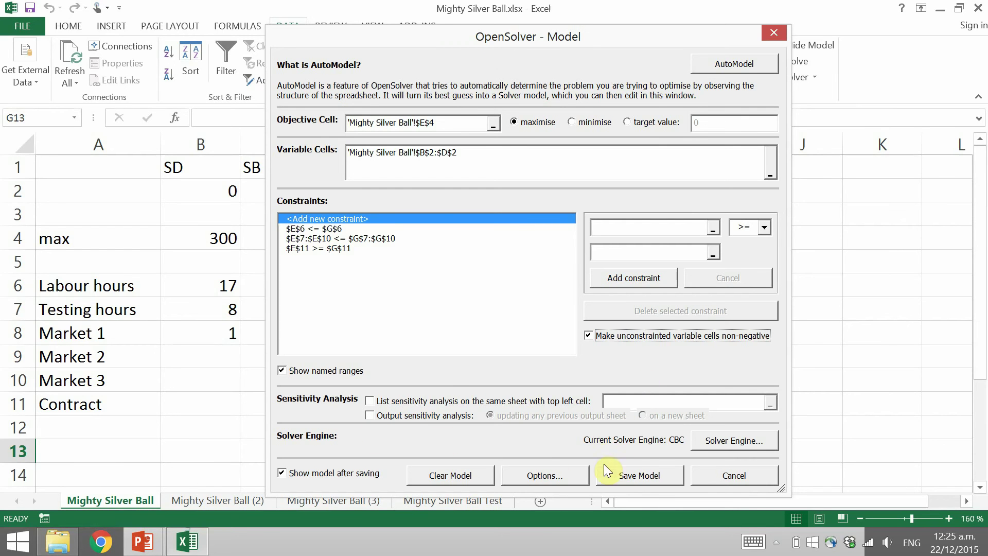
Save the OpenSolver model so its cells are outlined on the sheet
{"action": "left_click", "coordinate": [632, 476]}
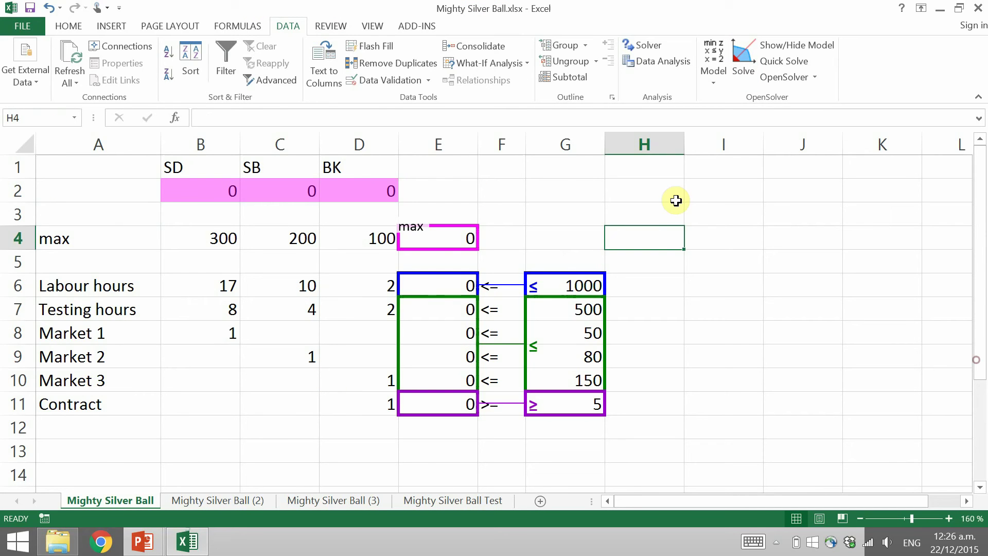
Solve with OpenSolver (SB 80, BK 90, profit 25000), then bring up Excel's Solver Parameters
{"action": "left_click", "coordinate": [752, 82]}
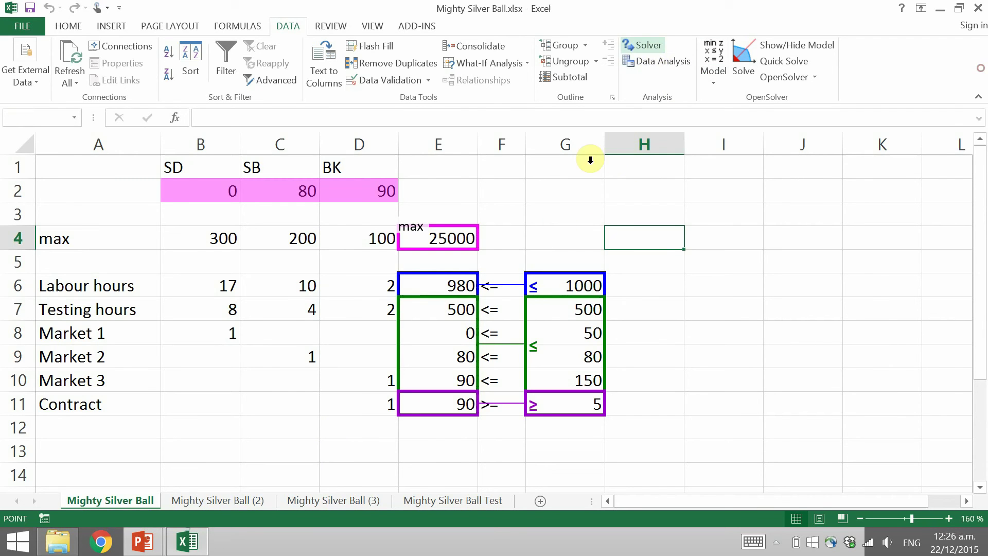
{"action": "left_click", "coordinate": [642, 45]}
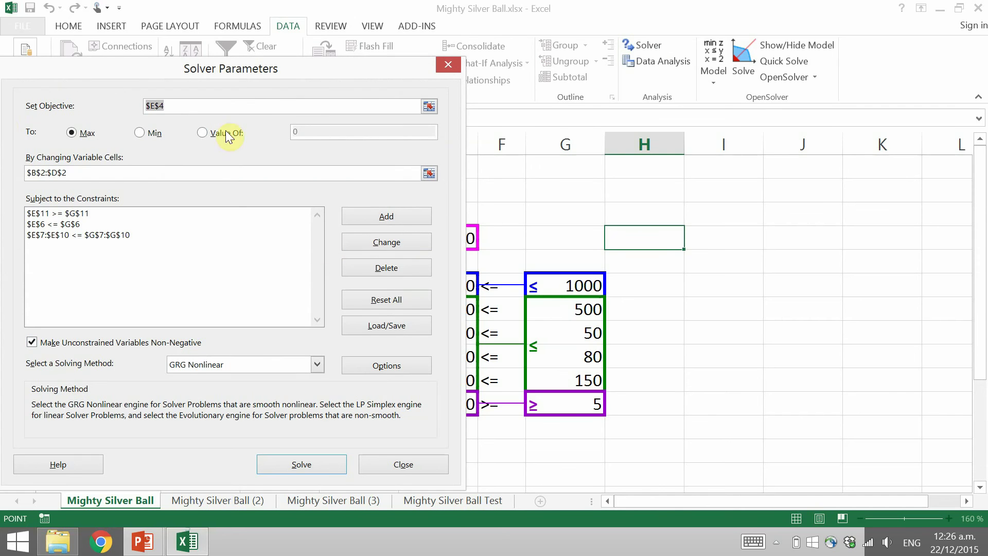
Re-solve with the Simplex LP method and keep the SB 80, BK 90, 25000 solution
{"action": "left_click", "coordinate": [178, 367]}
{"action": "left_click", "coordinate": [190, 389]}
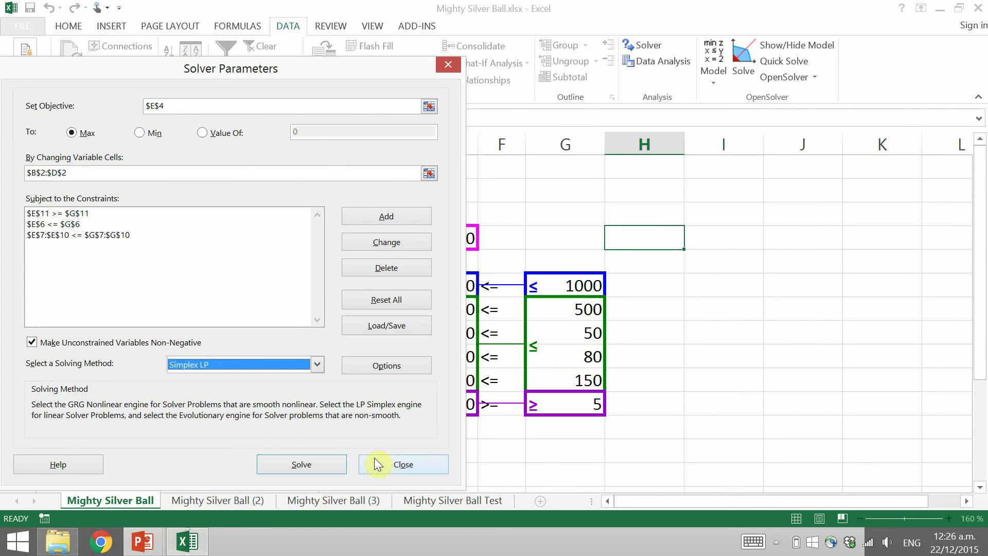
{"action": "left_click", "coordinate": [319, 469]}
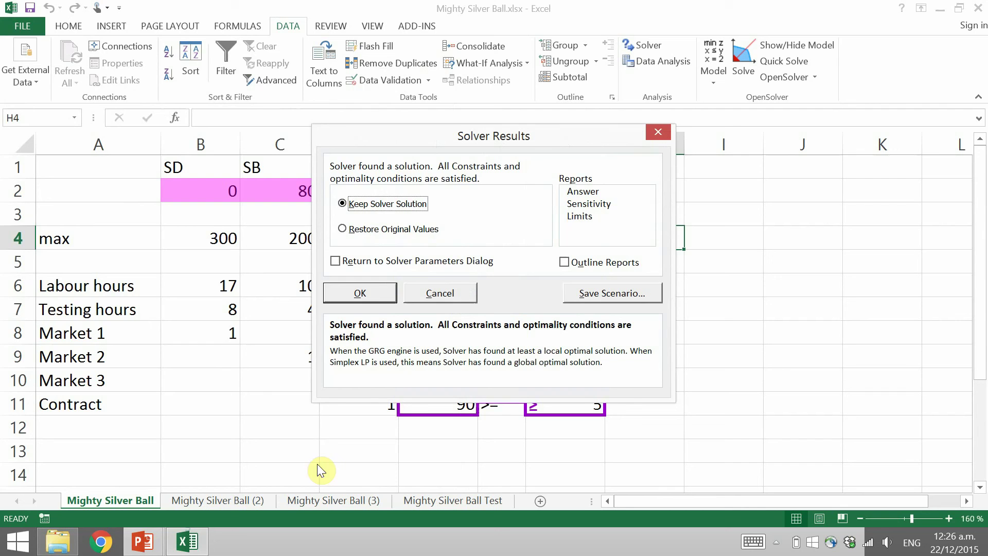
{"action": "left_click", "coordinate": [363, 293]}
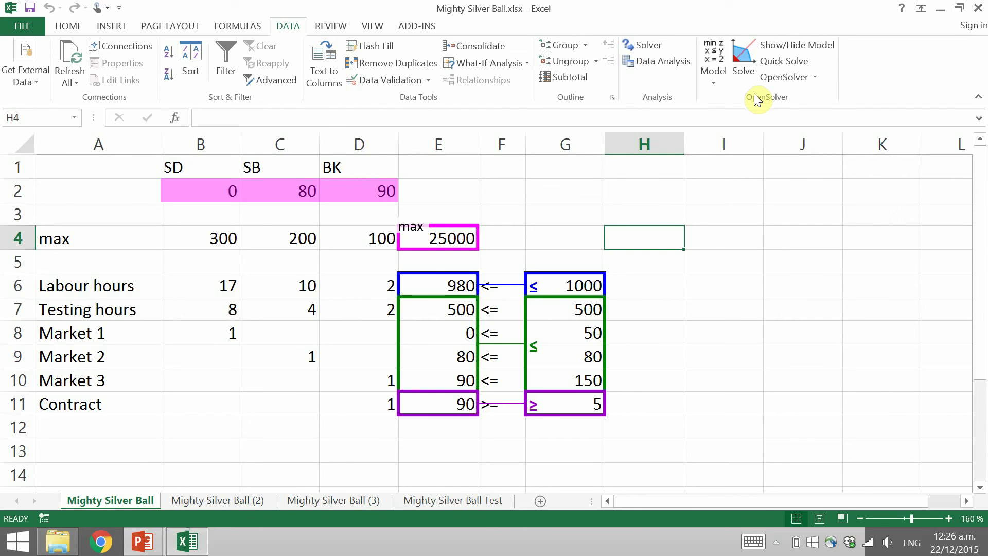
Turn on sensitivity analysis output to a new sheet in the OpenSolver model and save it
{"action": "left_click", "coordinate": [713, 64]}
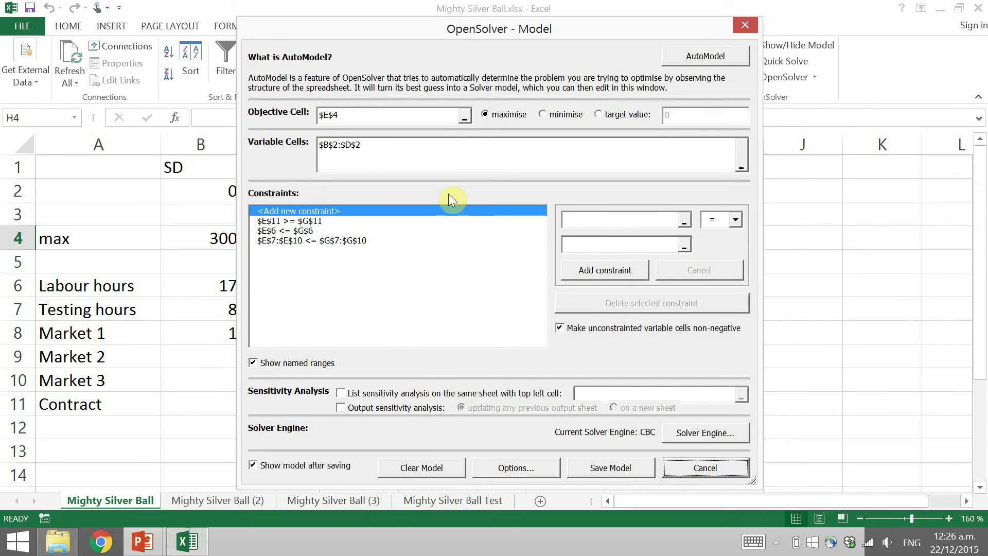
{"action": "left_click", "coordinate": [340, 408]}
{"action": "left_click", "coordinate": [615, 408]}
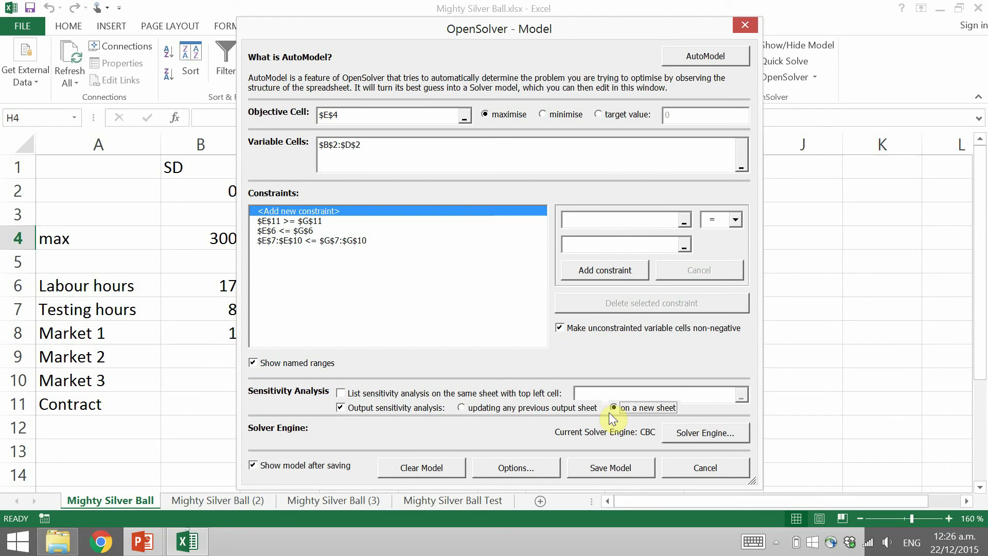
{"action": "left_click", "coordinate": [629, 469]}
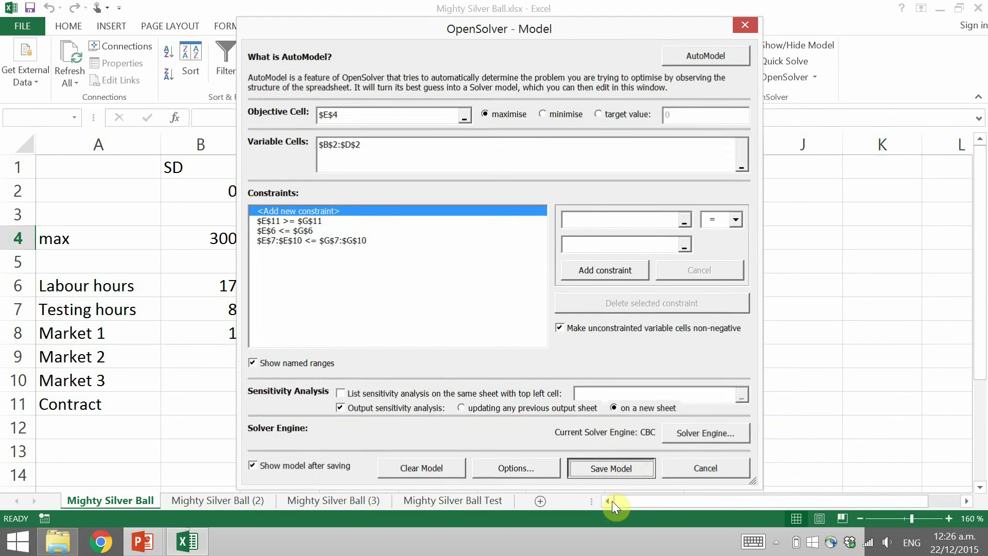
Re-solve and view the Mighty Silver Ball Sensitivity report sheet
{"action": "left_click", "coordinate": [729, 61]}
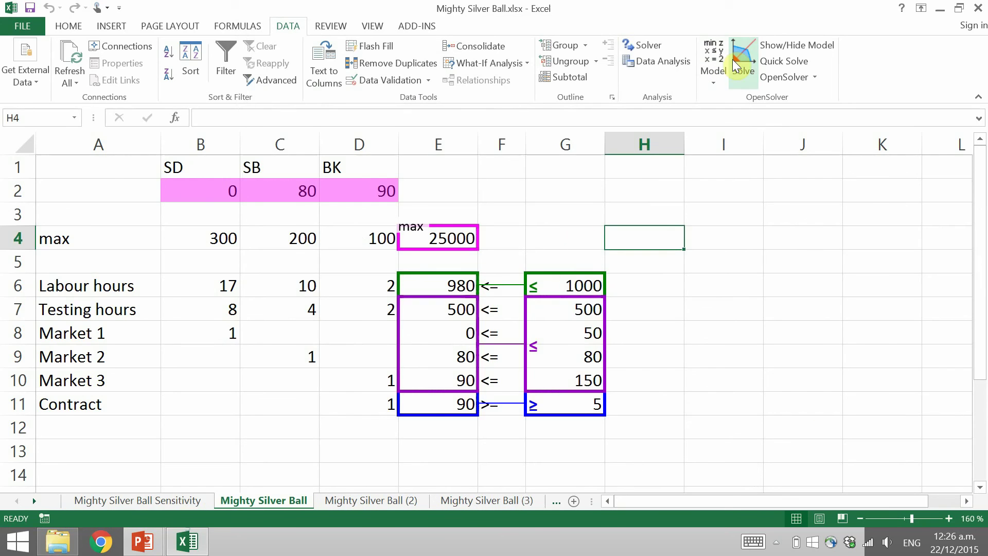
{"action": "left_click", "coordinate": [169, 507]}
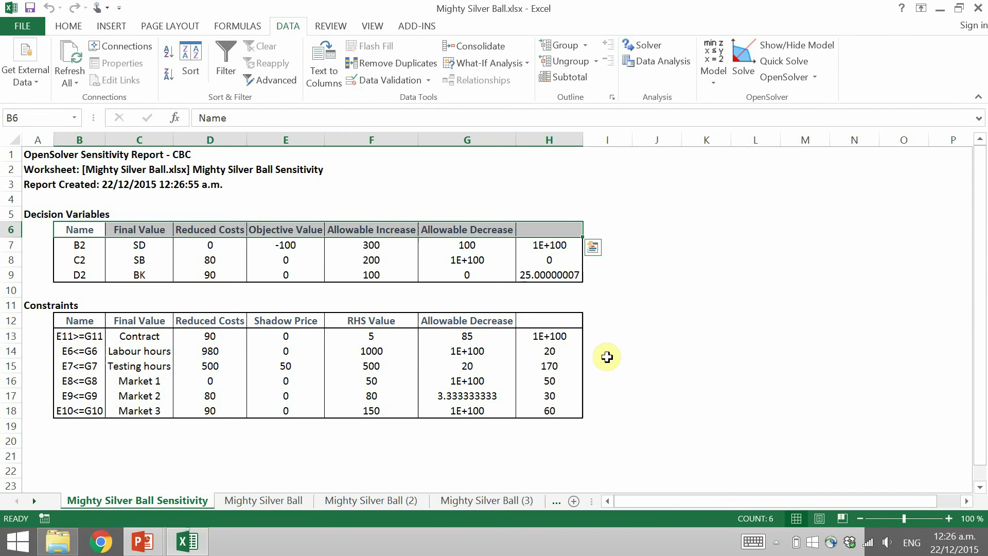
{"action": "left_click", "coordinate": [204, 458]}
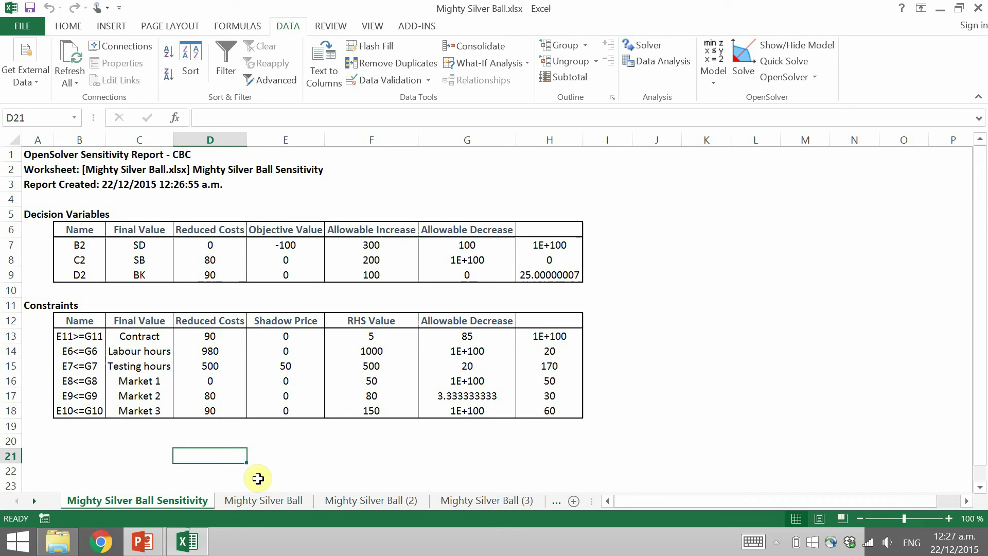
Switch to the Mighty Silver Ball (2) sheet, check its Solver and OpenSolver setups, and select A4
{"action": "left_click", "coordinate": [234, 501]}
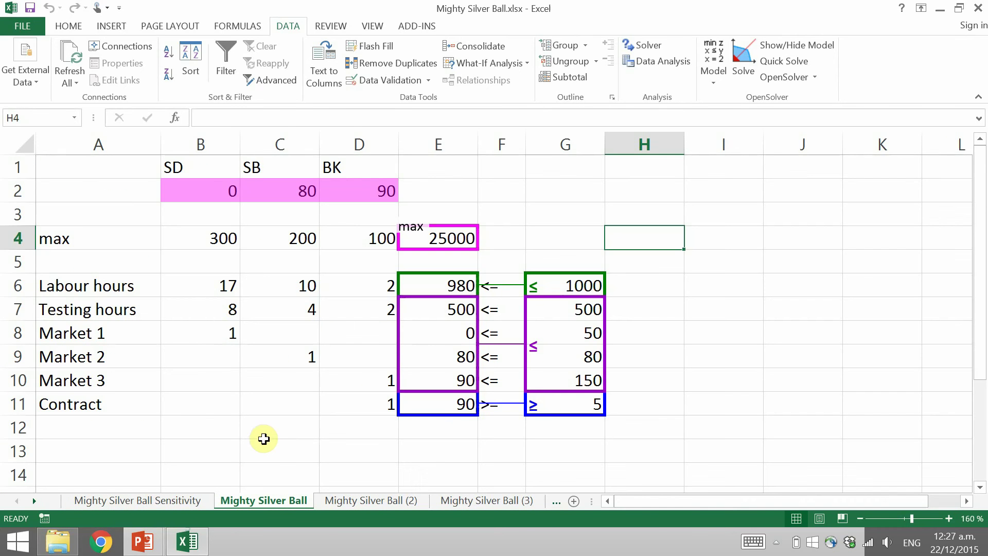
{"action": "left_click", "coordinate": [329, 500]}
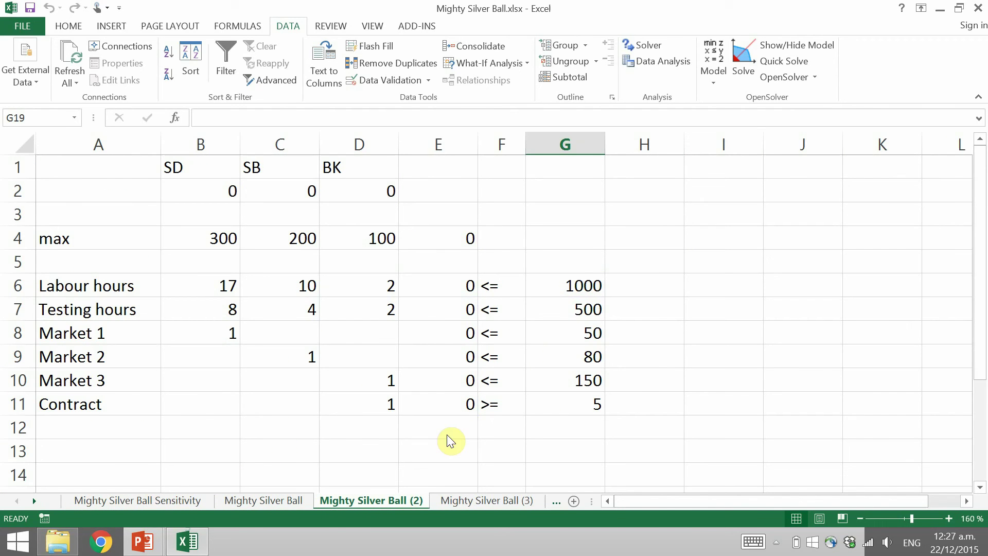
{"action": "left_click", "coordinate": [641, 45]}
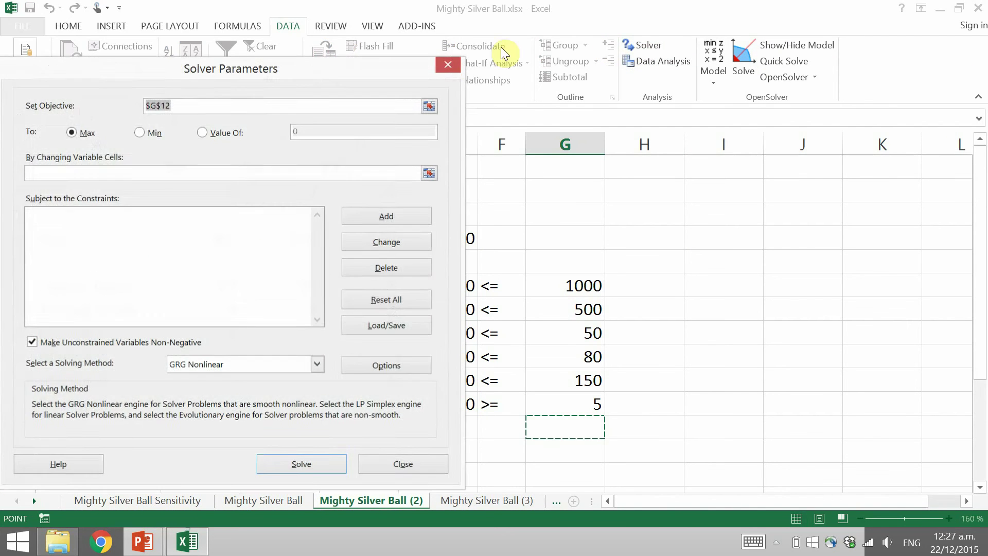
{"action": "left_click", "coordinate": [449, 64]}
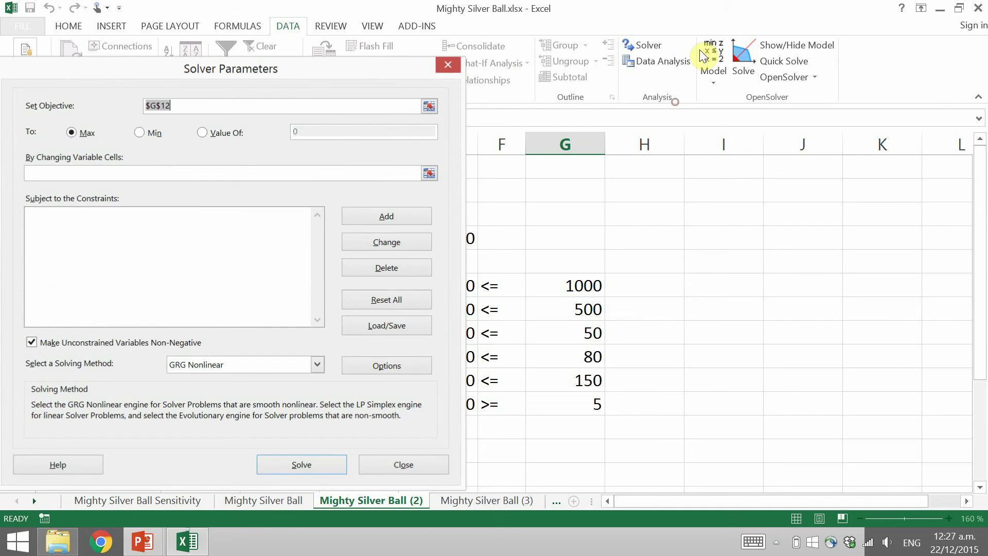
{"action": "left_click", "coordinate": [721, 45]}
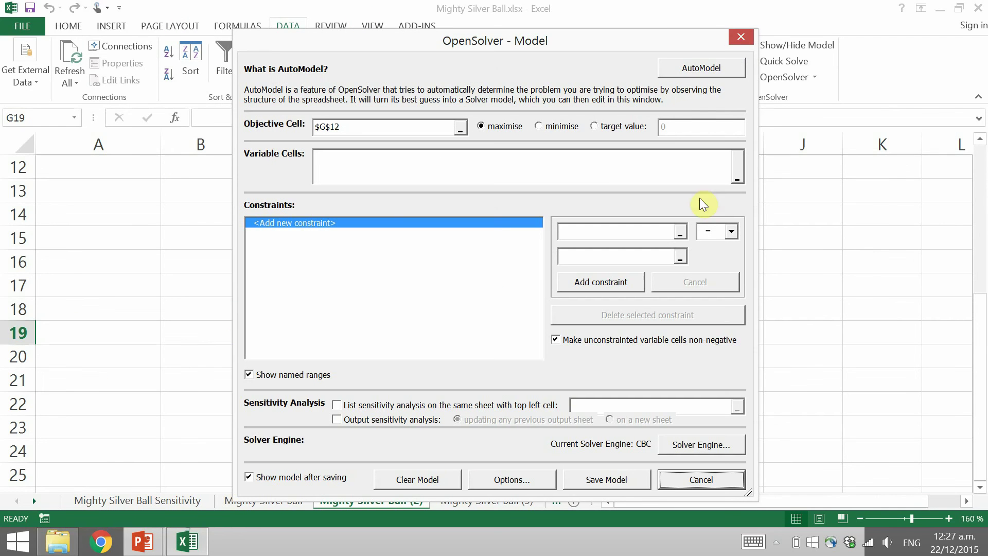
{"action": "left_click", "coordinate": [741, 36]}
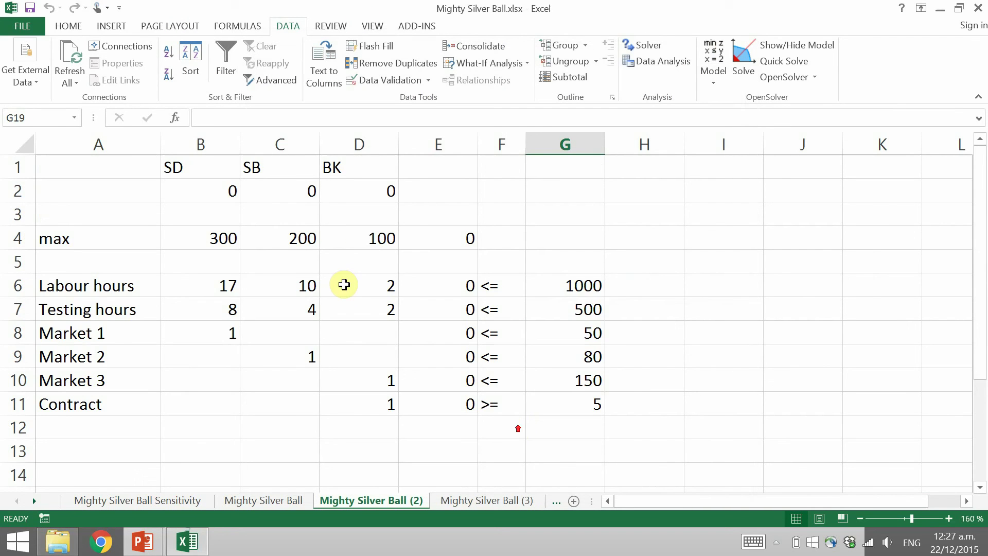
{"action": "left_click", "coordinate": [104, 241]}
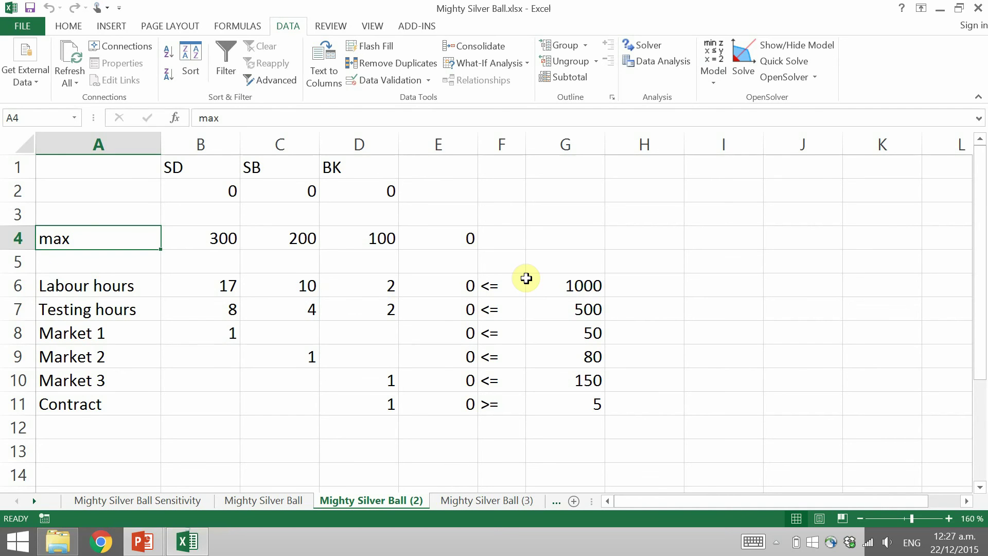
Build the OpenSolver model with Quick AutoModel and accept drawing it on the sheet
{"action": "left_click", "coordinate": [714, 74]}
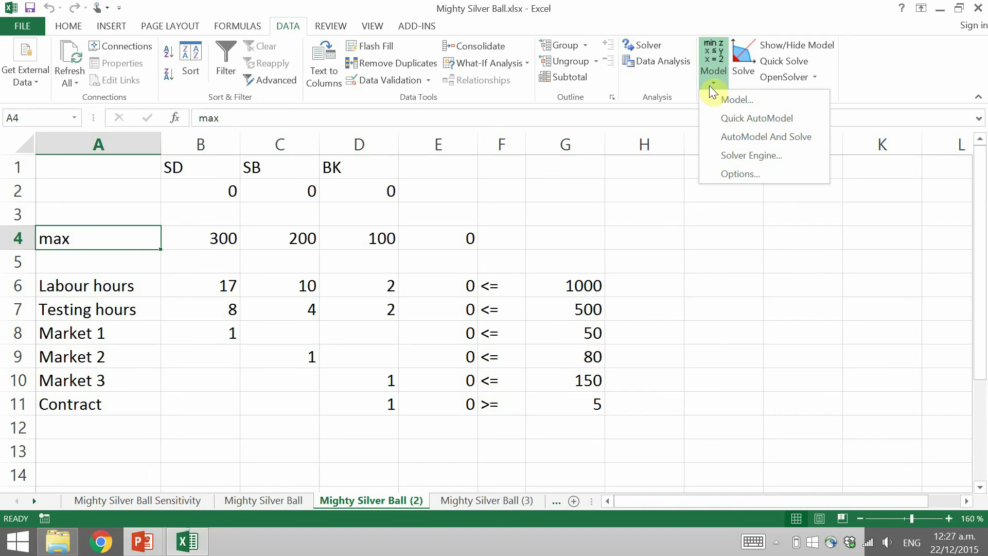
{"action": "left_click", "coordinate": [720, 118]}
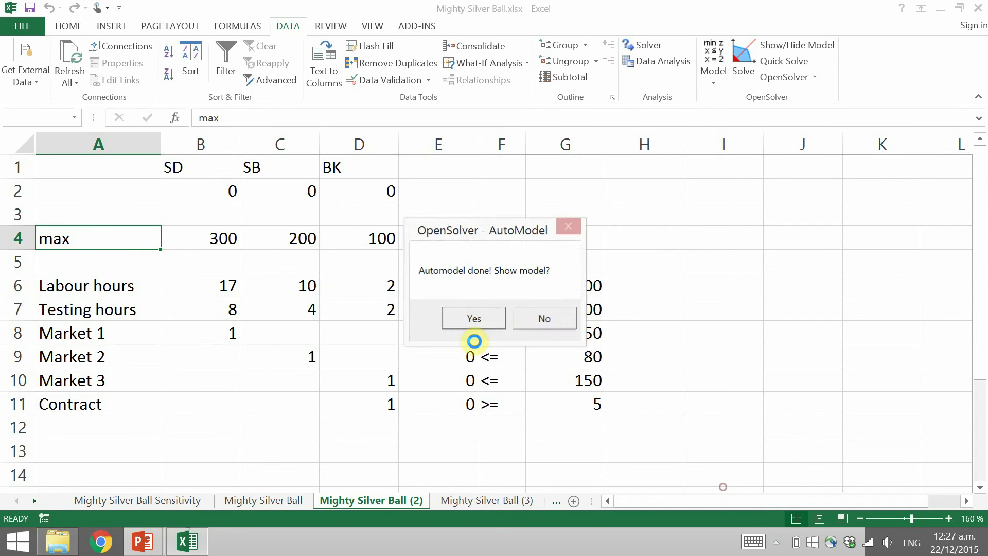
{"action": "left_click", "coordinate": [474, 325]}
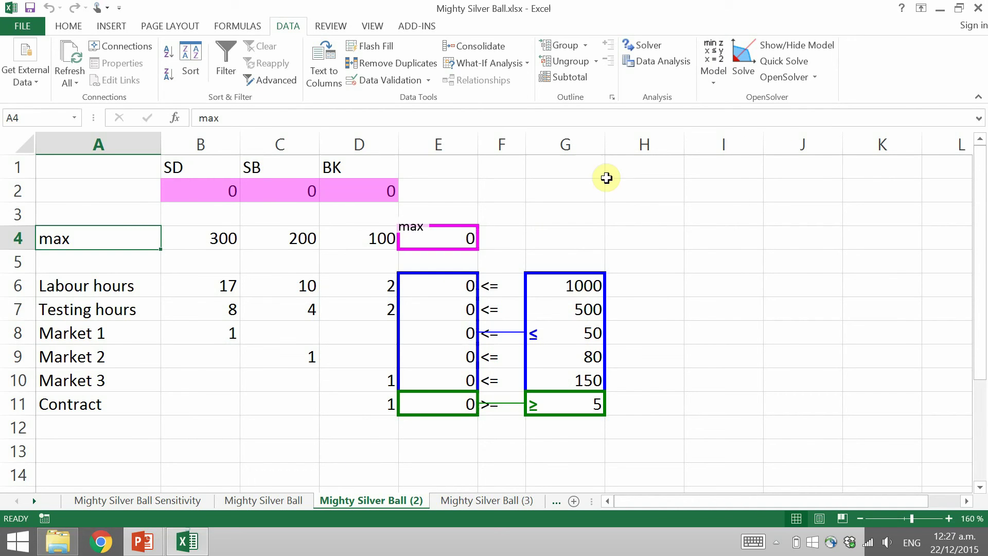
Review the model's constraints E6:E10 <= G6:G10, E11 >= G11 and variables B2:D2, then select F6:F11
{"action": "left_click", "coordinate": [714, 59]}
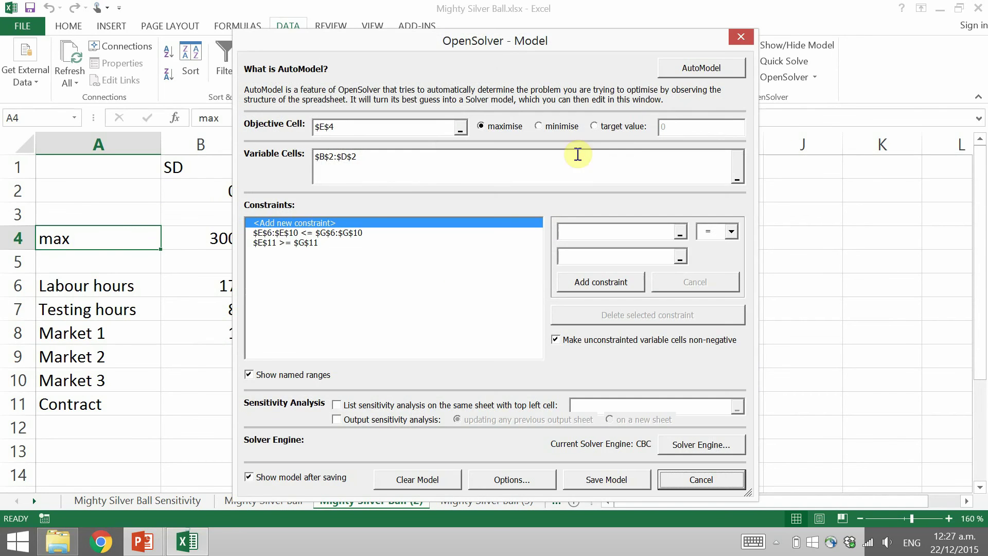
{"action": "left_click", "coordinate": [324, 233]}
{"action": "left_click_drag", "start_coordinate": [622, 44], "coordinate": [884, 53]}
{"action": "left_click", "coordinate": [606, 251]}
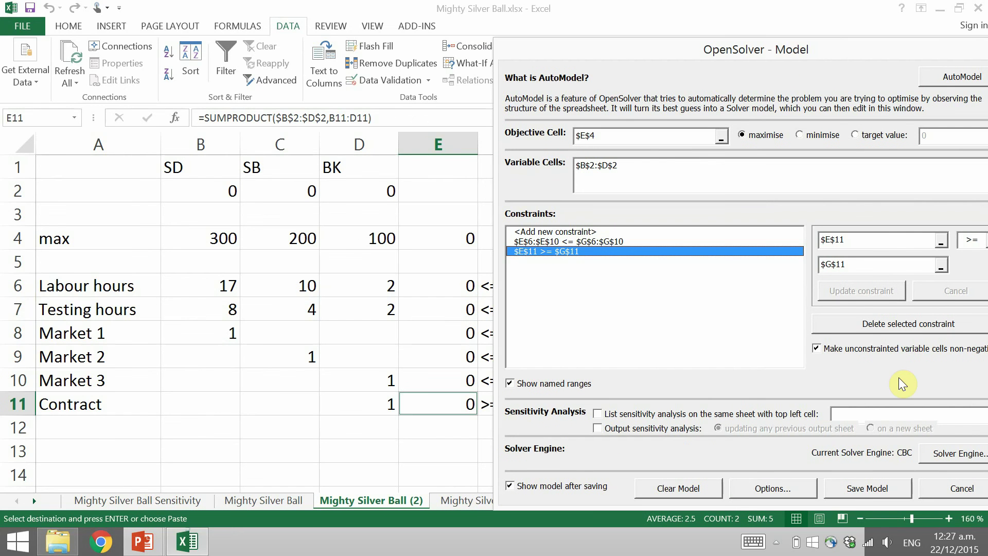
{"action": "left_click_drag", "start_coordinate": [777, 52], "coordinate": [550, 43]}
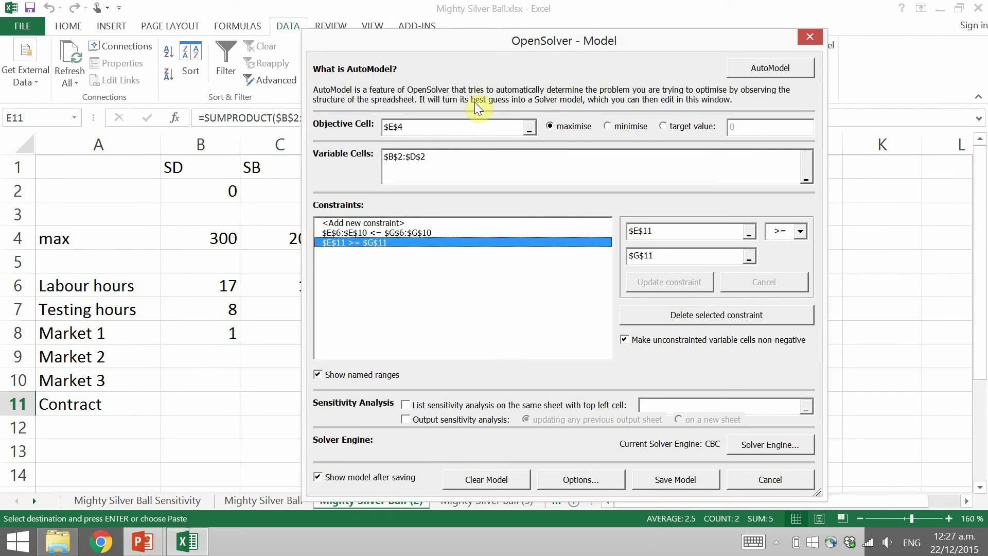
{"action": "left_click", "coordinate": [698, 178]}
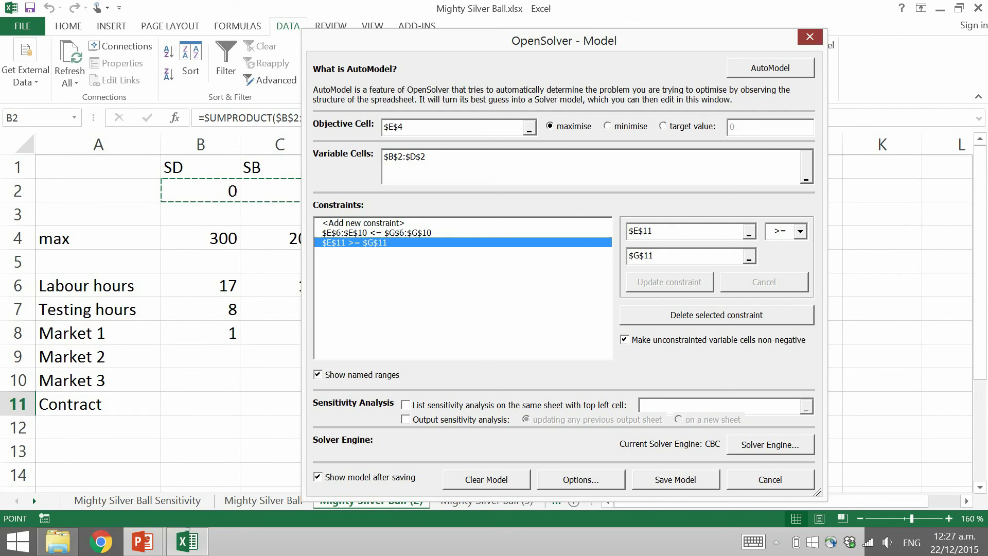
{"action": "left_click", "coordinate": [809, 40]}
{"action": "left_click_drag", "start_coordinate": [502, 286], "coordinate": [489, 410]}
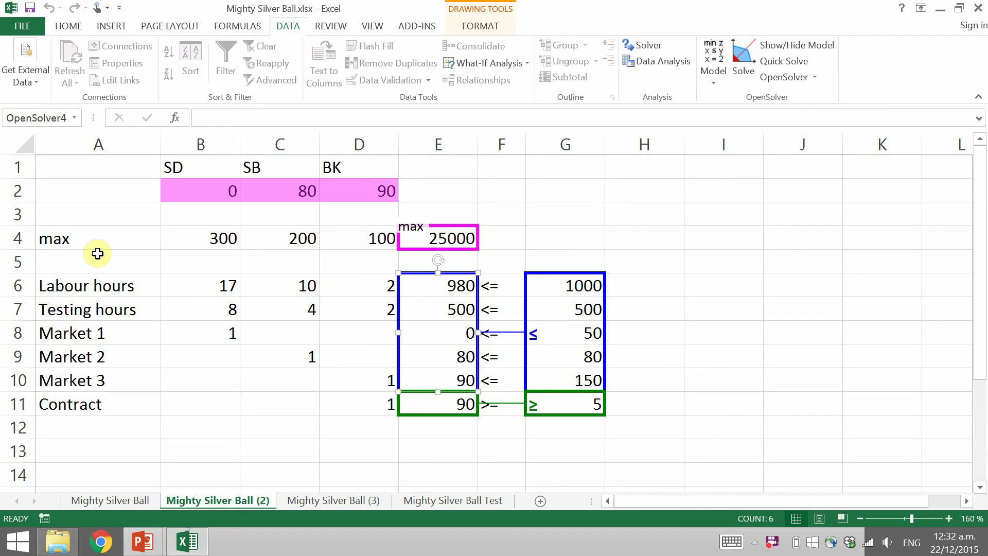
Change the objective direction in cell A4 from max to min
{"action": "left_click", "coordinate": [94, 247]}
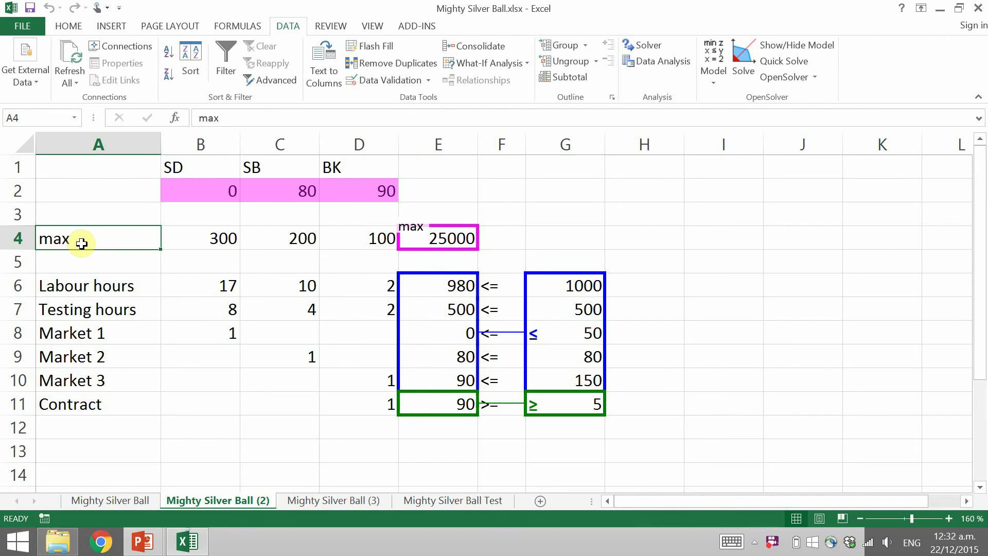
{"action": "type", "text": "min"}
{"action": "key", "text": "Return"}
Rebuild the model with Quick AutoModel to minimise E4, check it, and select A6:A11
{"action": "left_click", "coordinate": [713, 78]}
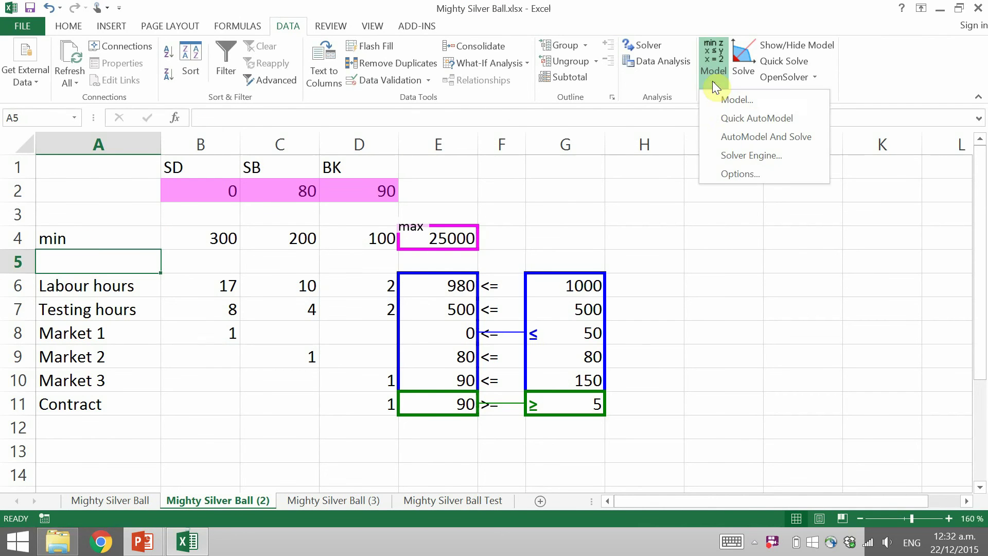
{"action": "left_click", "coordinate": [736, 117]}
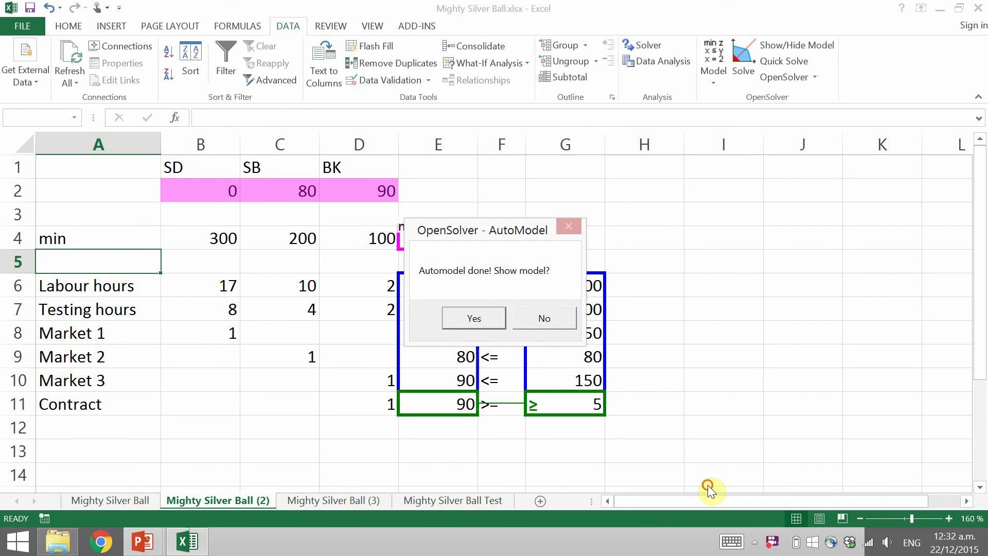
{"action": "left_click", "coordinate": [474, 315]}
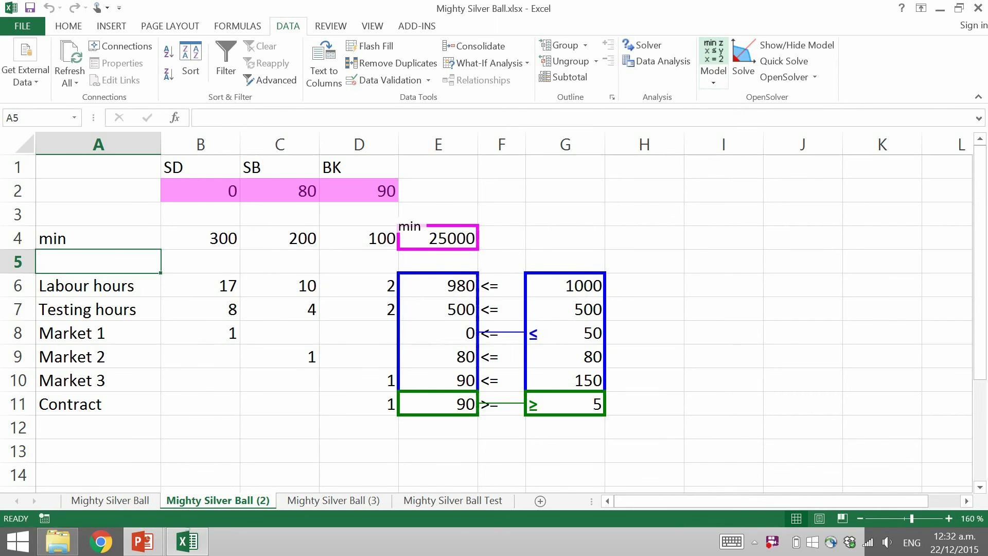
{"action": "left_click", "coordinate": [714, 57]}
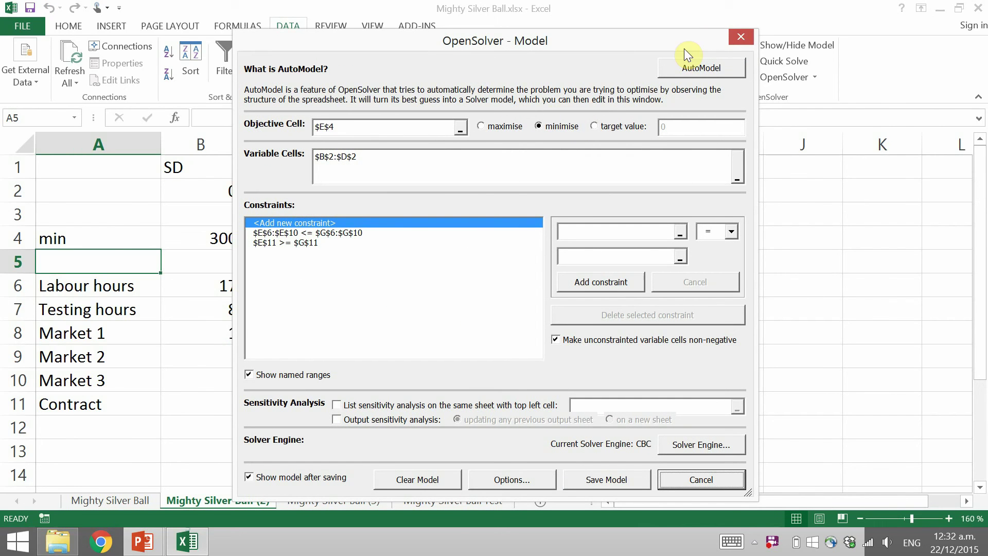
{"action": "left_click", "coordinate": [740, 38]}
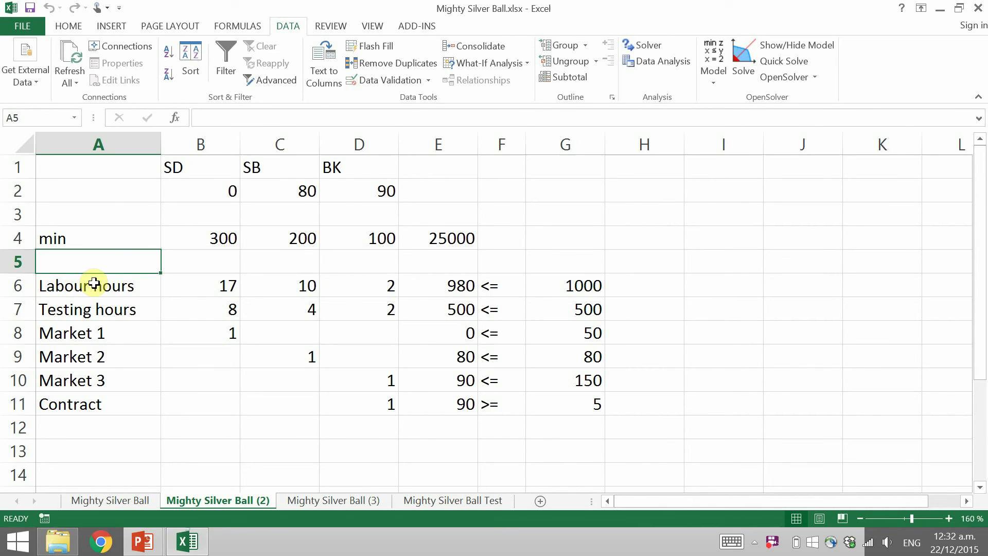
{"action": "left_click_drag", "start_coordinate": [82, 286], "coordinate": [80, 399]}
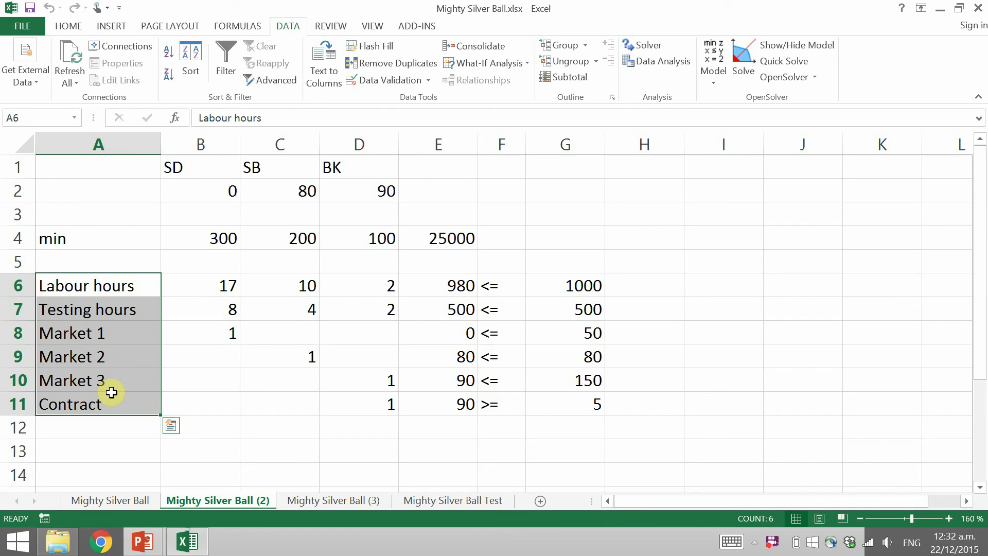